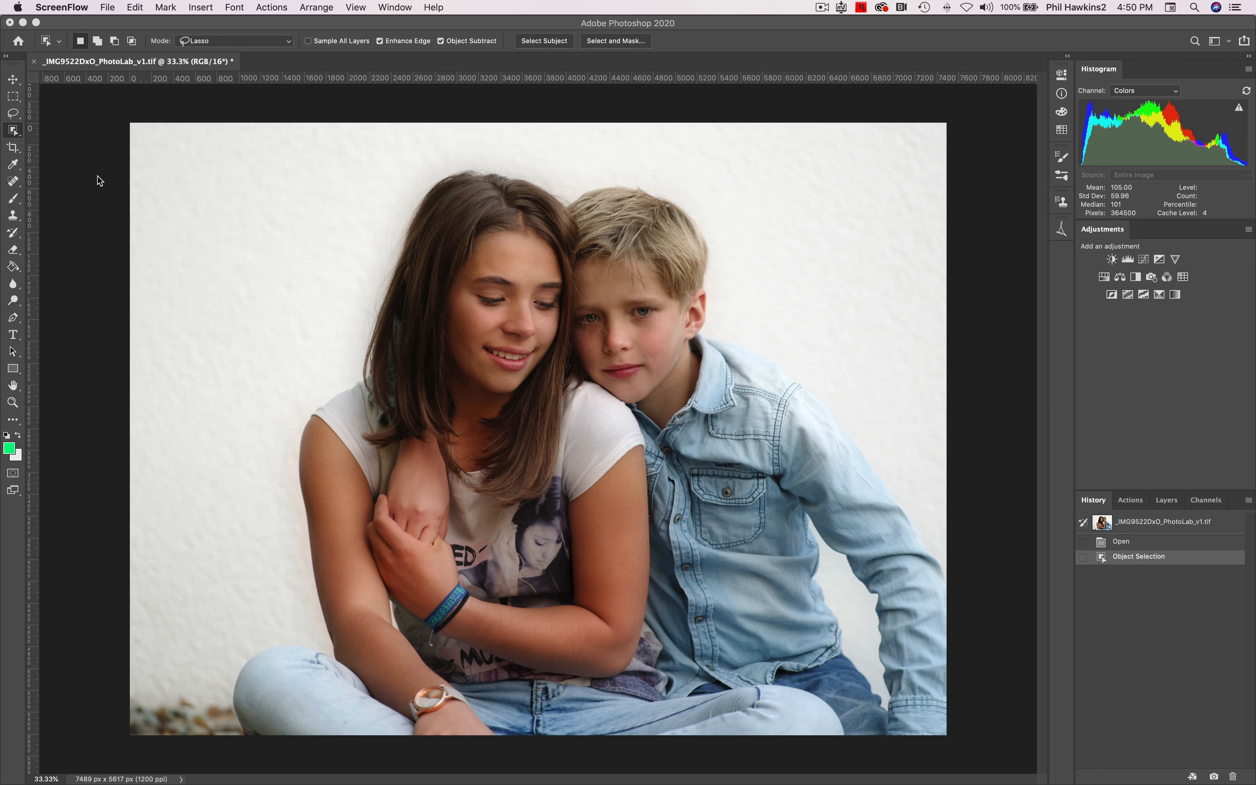
Undo the existing selection and reselect both the girl and the boy with a loose Object Selection lasso around them
click(14, 131)
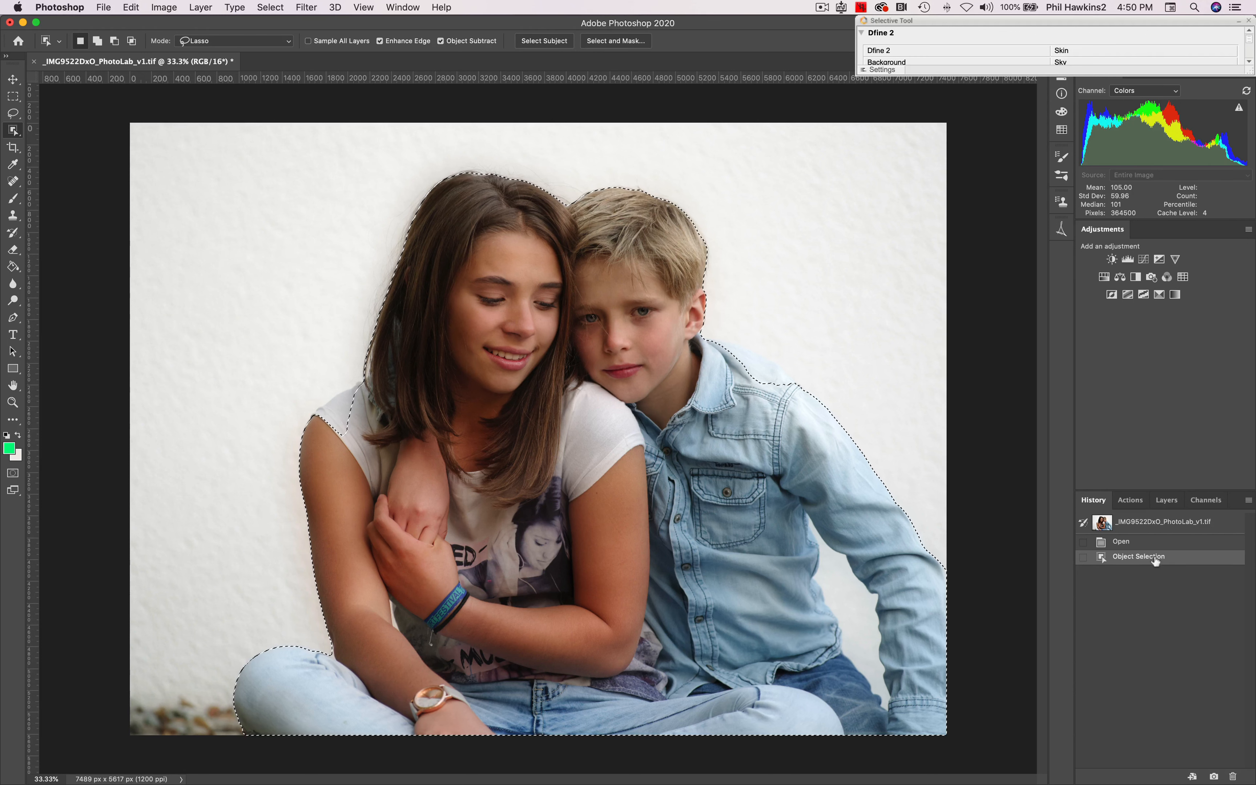
key(super+z)
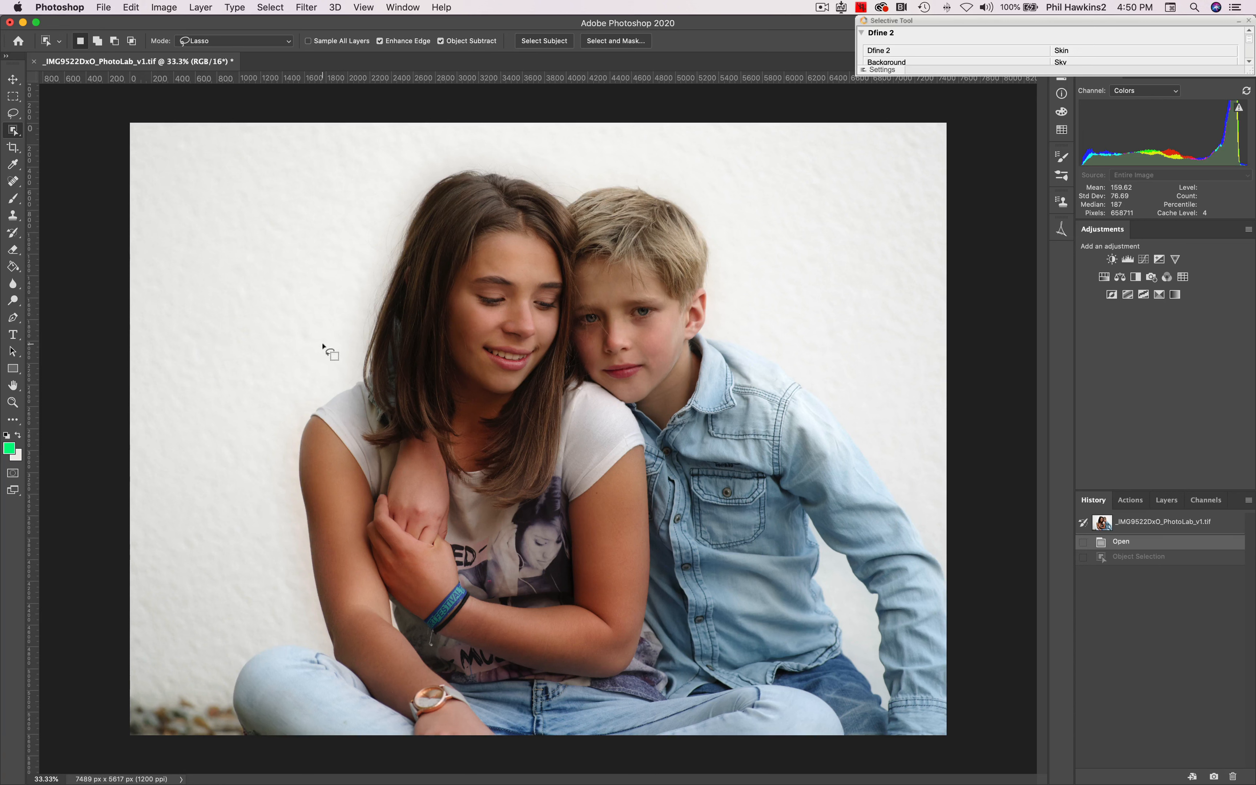
mouse_move(323, 343)
mouse_down()
mouse_move(353, 206)
mouse_move(375, 174)
mouse_move(410, 158)
mouse_move(527, 136)
mouse_move(761, 174)
mouse_move(813, 236)
mouse_move(944, 508)
mouse_move(956, 741)
mouse_move(922, 755)
mouse_move(771, 764)
mouse_move(257, 756)
mouse_move(198, 741)
mouse_move(239, 574)
mouse_move(247, 467)
mouse_move(323, 338)
mouse_up()
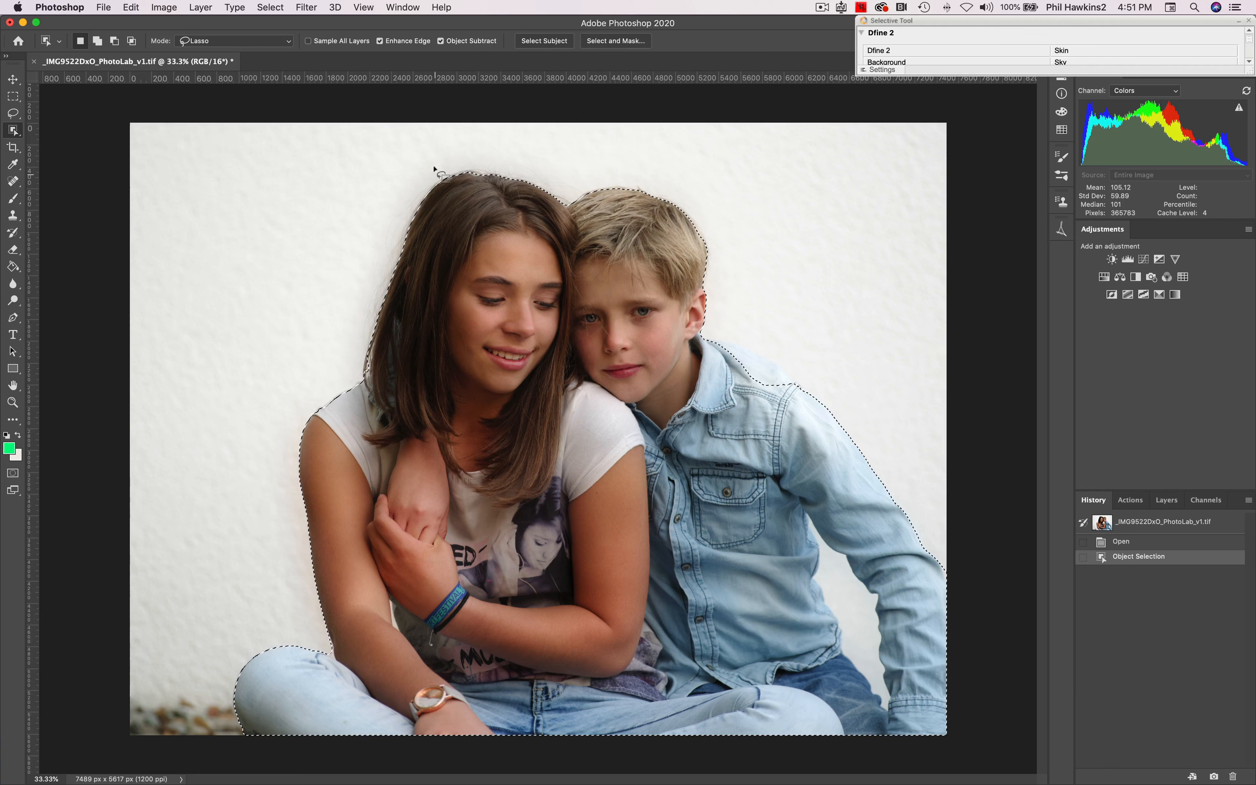
Subtract the wall gap between the boy's torso and his arm from the selection using the Object Selection lasso
click(448, 42)
key(shift)
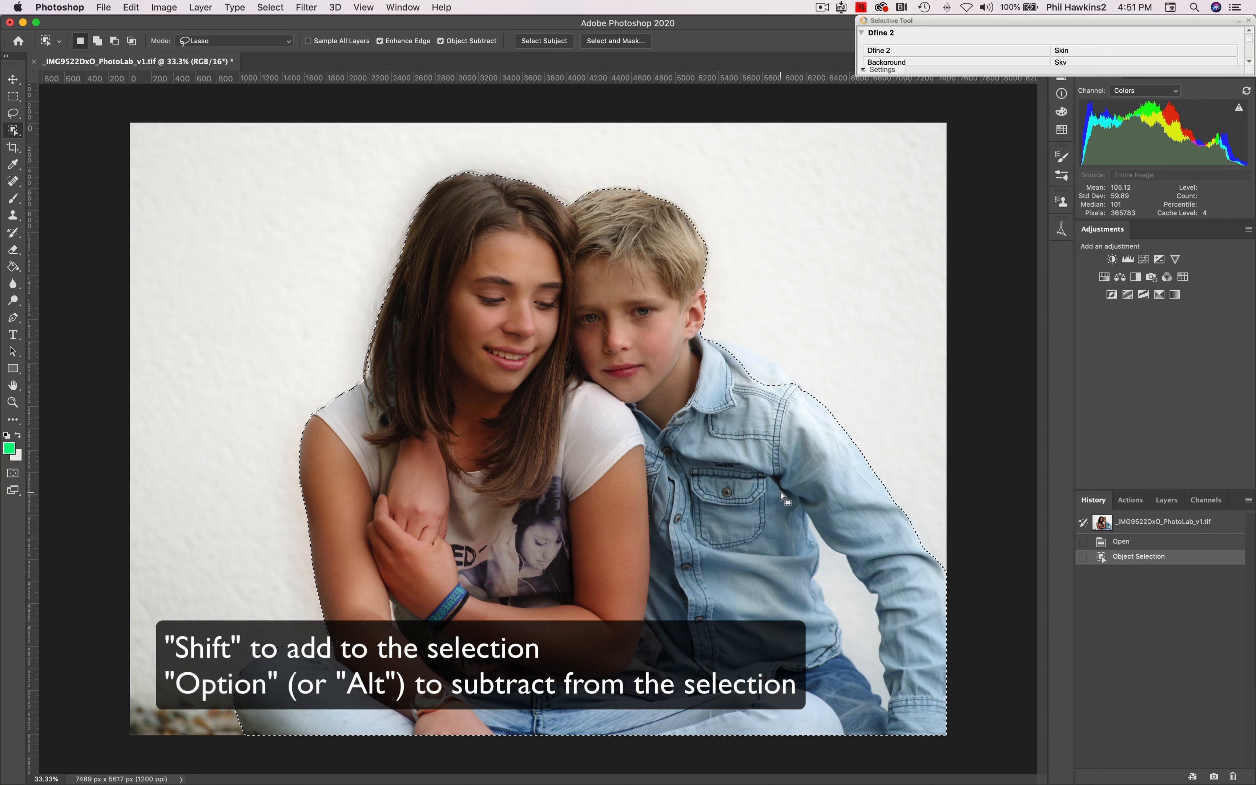
key(alt)
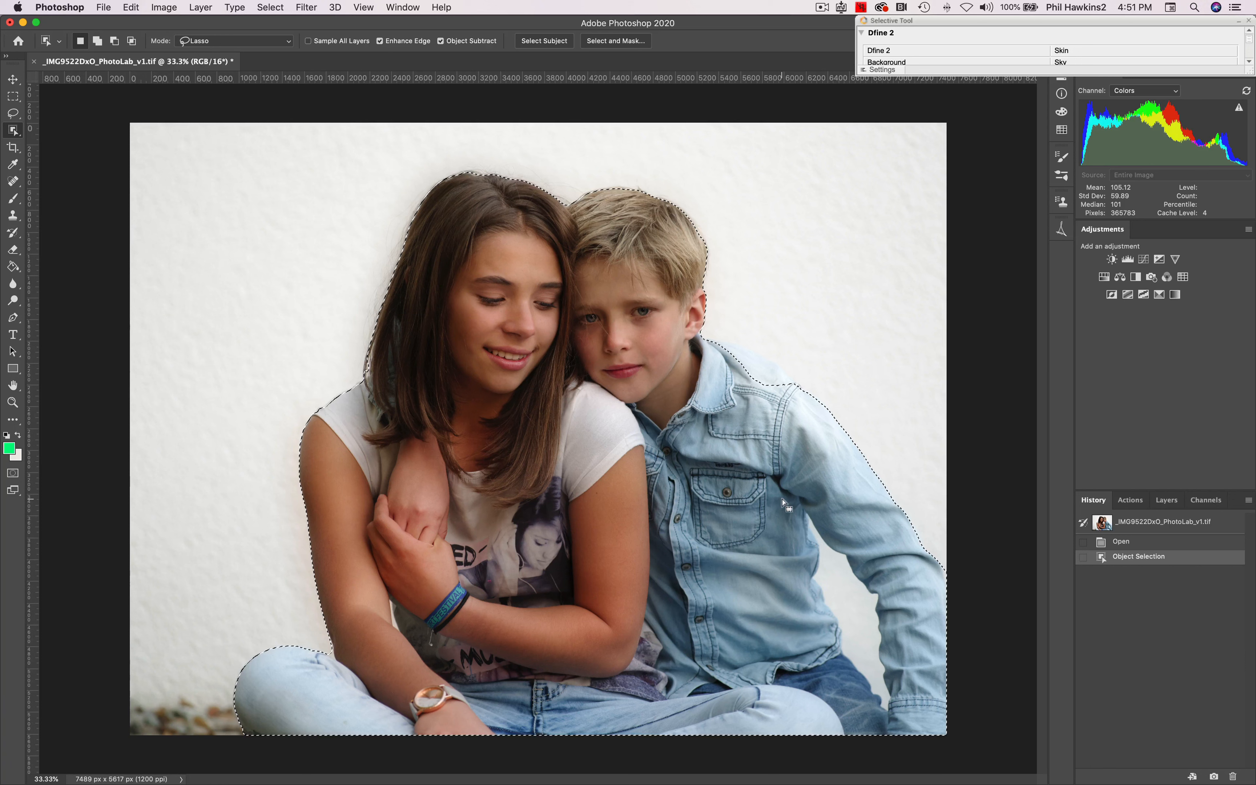
key(alt)
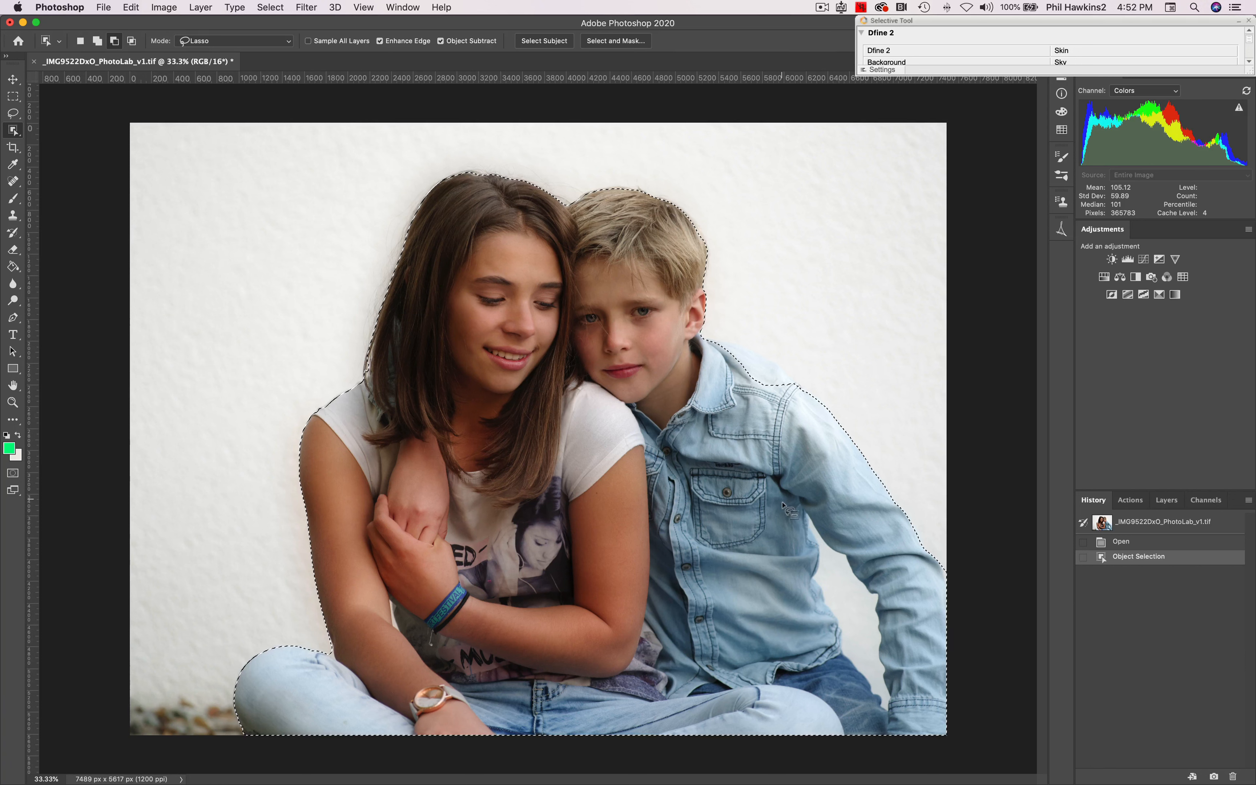
mouse_move(784, 511)
mouse_down()
mouse_move(794, 628)
mouse_move(815, 676)
mouse_move(856, 712)
mouse_move(904, 708)
mouse_move(903, 601)
mouse_move(819, 499)
mouse_move(793, 503)
mouse_move(785, 523)
mouse_up()
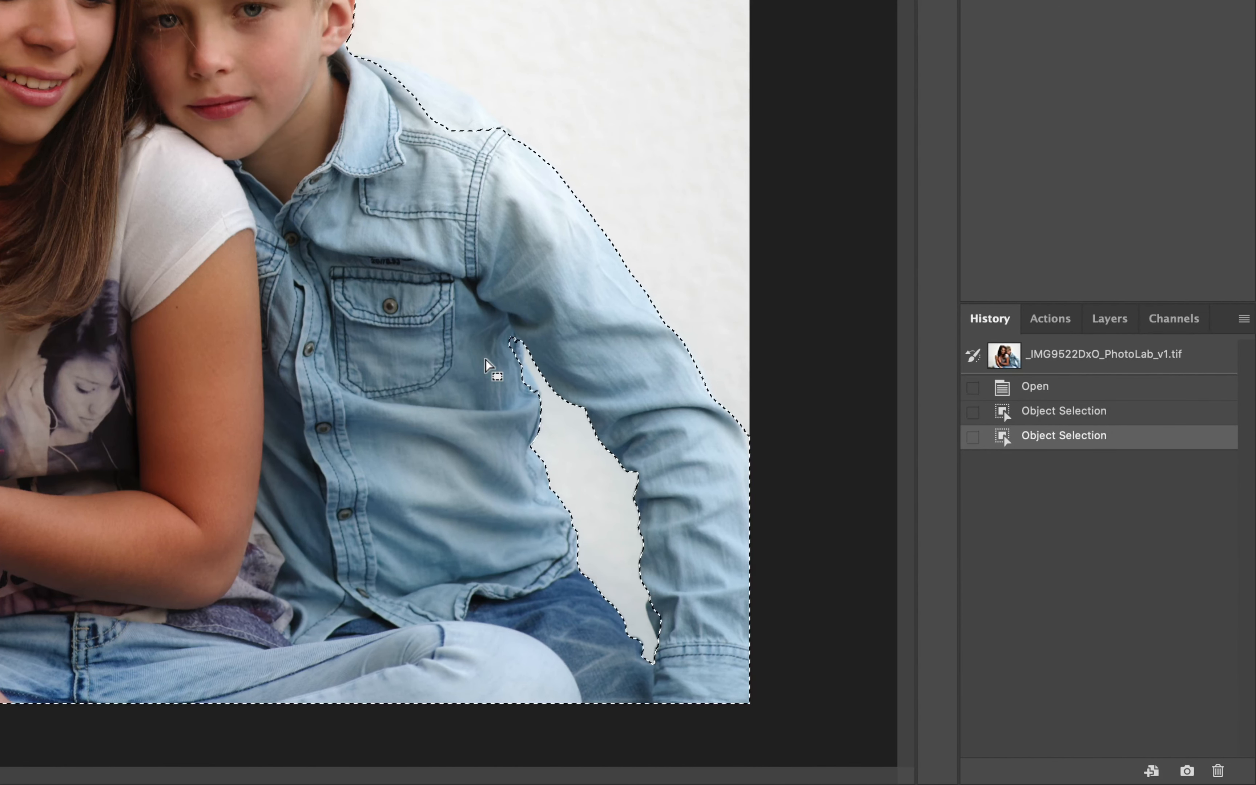
mouse_move(647, 593)
mouse_down()
mouse_move(645, 620)
mouse_move(661, 622)
mouse_move(527, 437)
mouse_move(520, 356)
mouse_move(521, 365)
mouse_move(431, 100)
mouse_up()
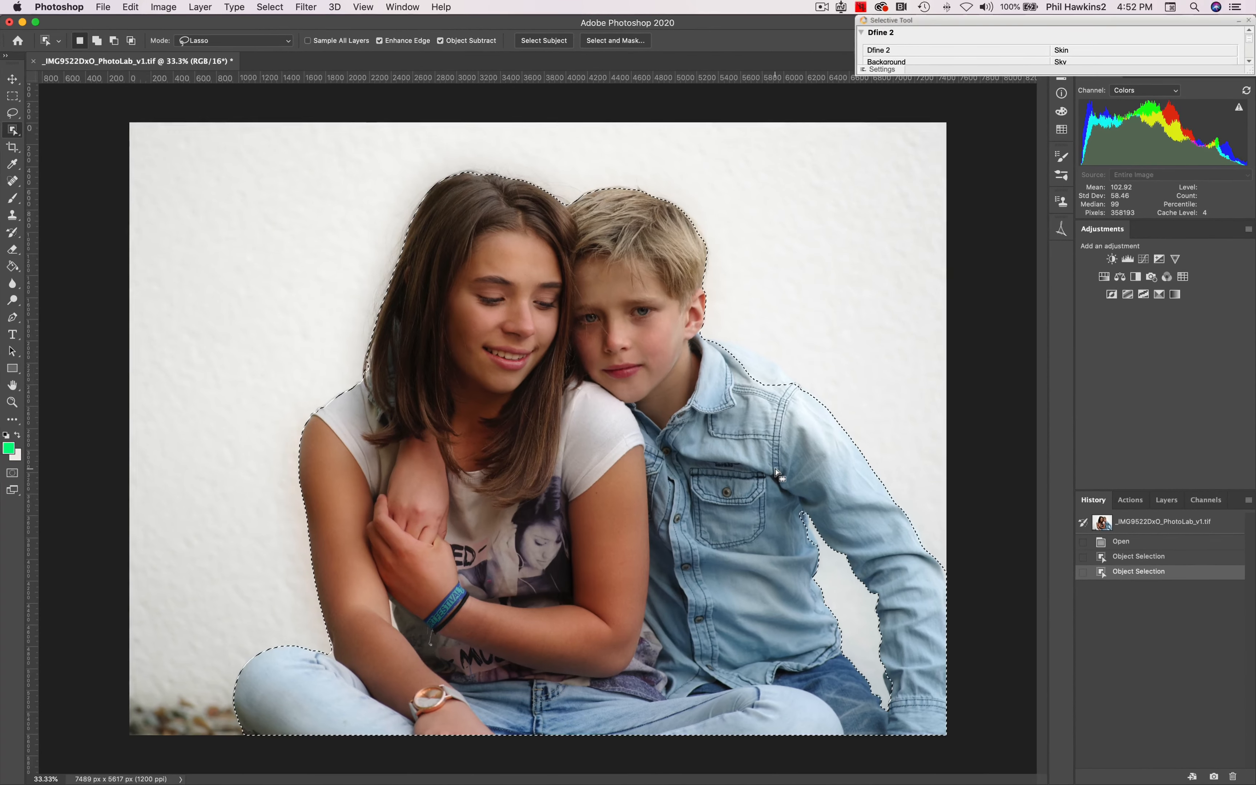
Switch Object Selection to Rectangle mode and add the missed shirt area below the boy's armpit with a box about 239 by 365 px
key(super+h)
key(super+1)
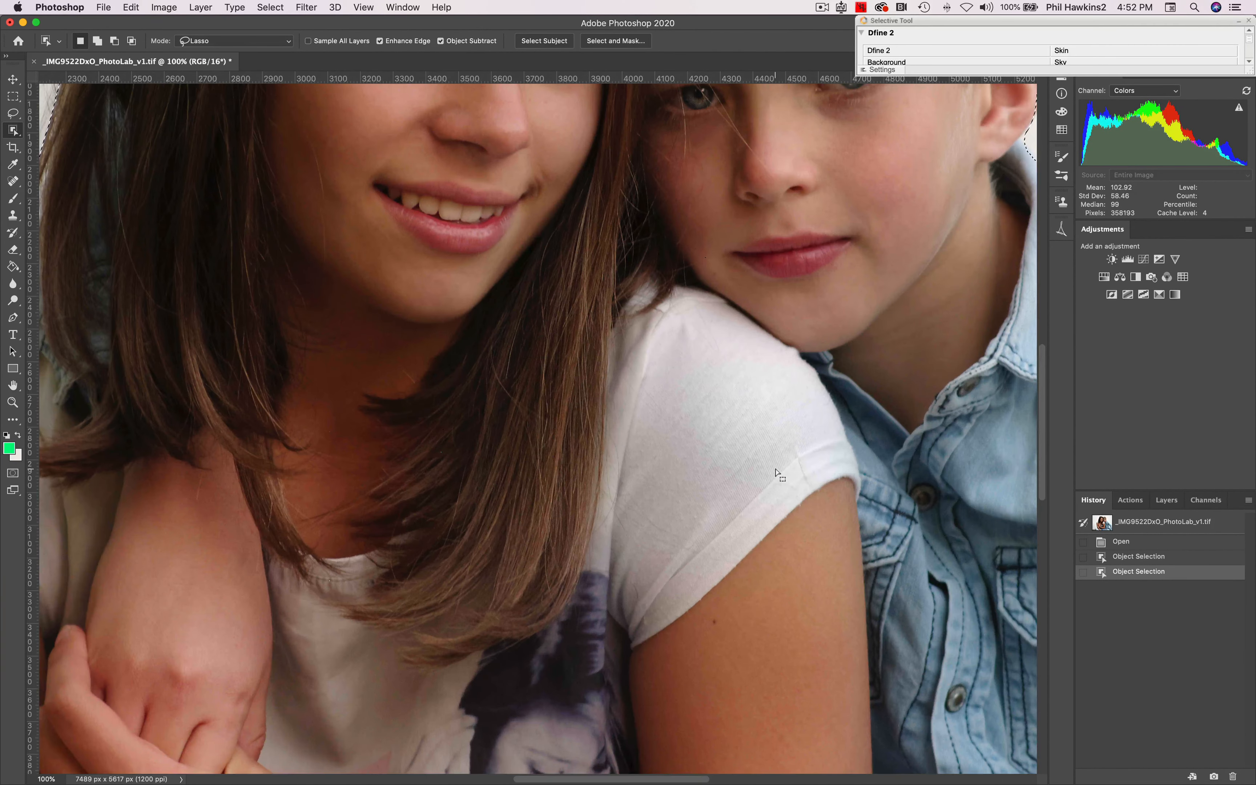
drag(796, 485, 253, 260)
drag(552, 477, 457, 372)
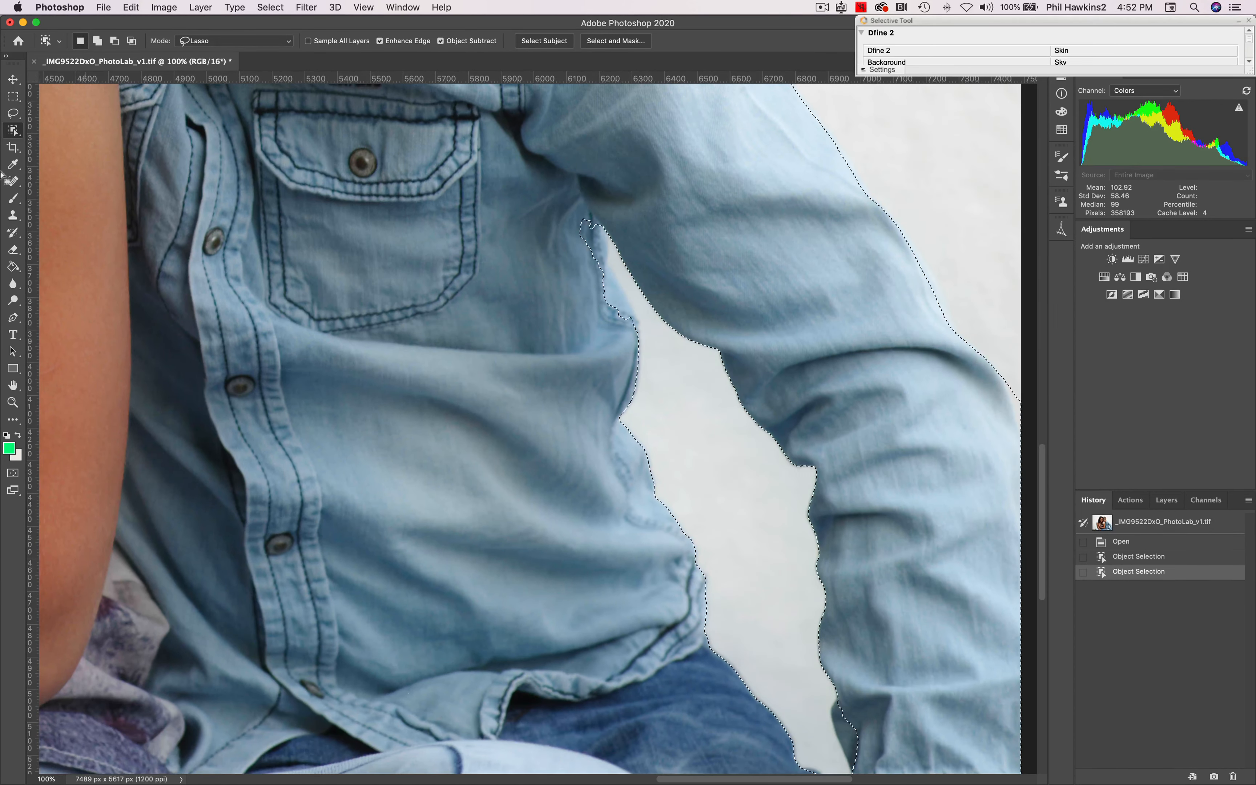
click(259, 41)
click(259, 31)
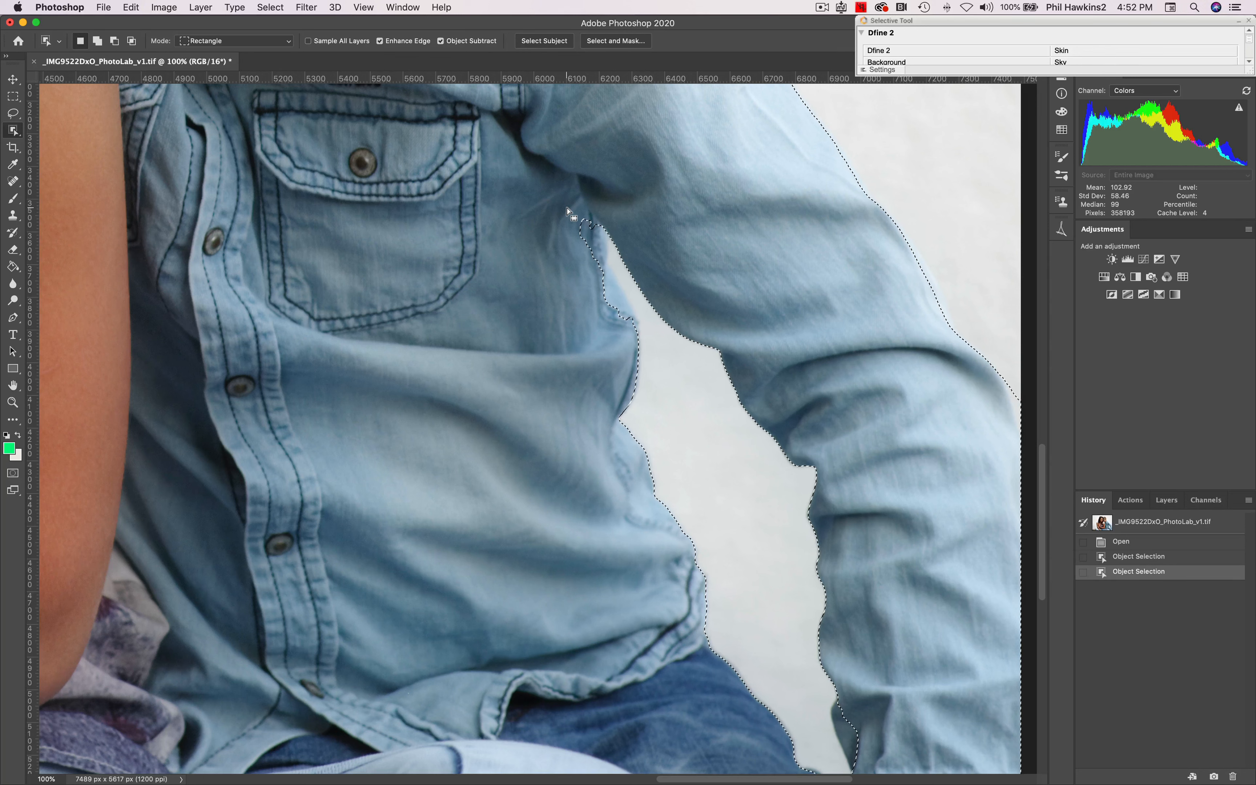
key(shift)
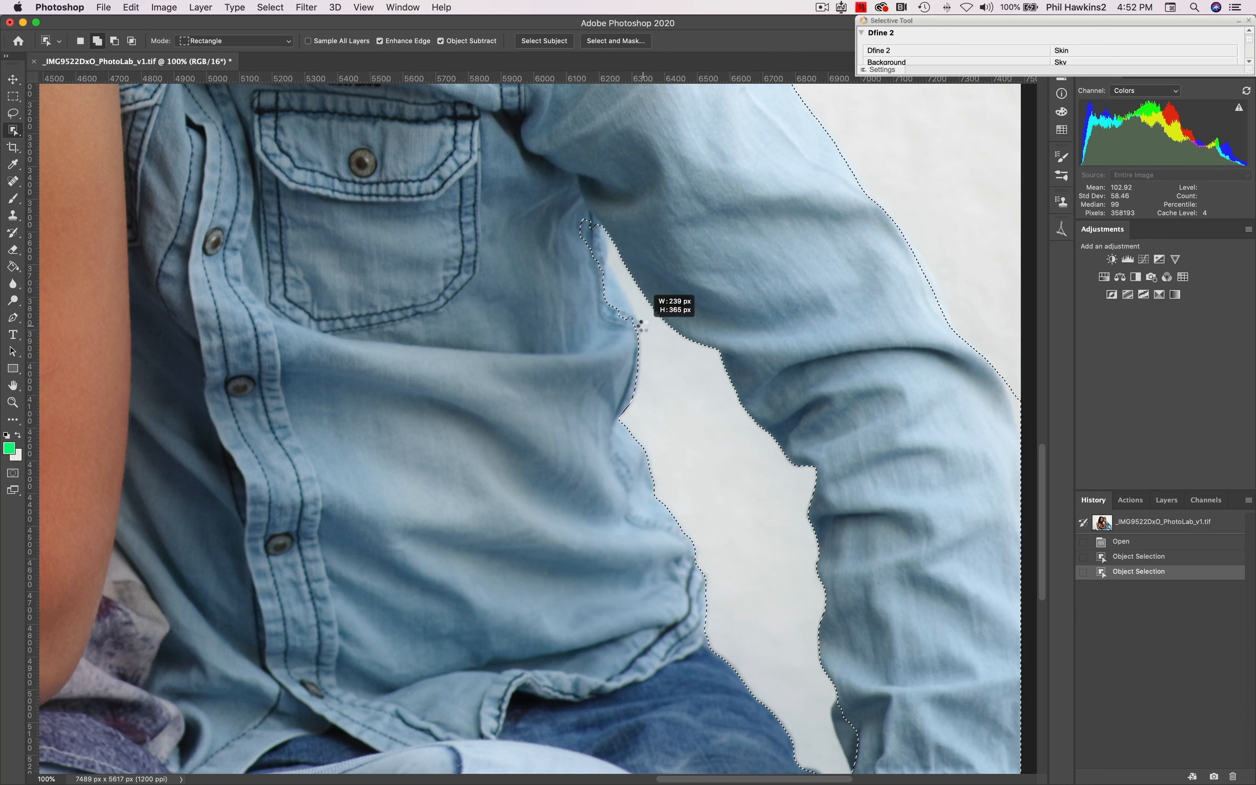
drag(643, 325, 645, 328)
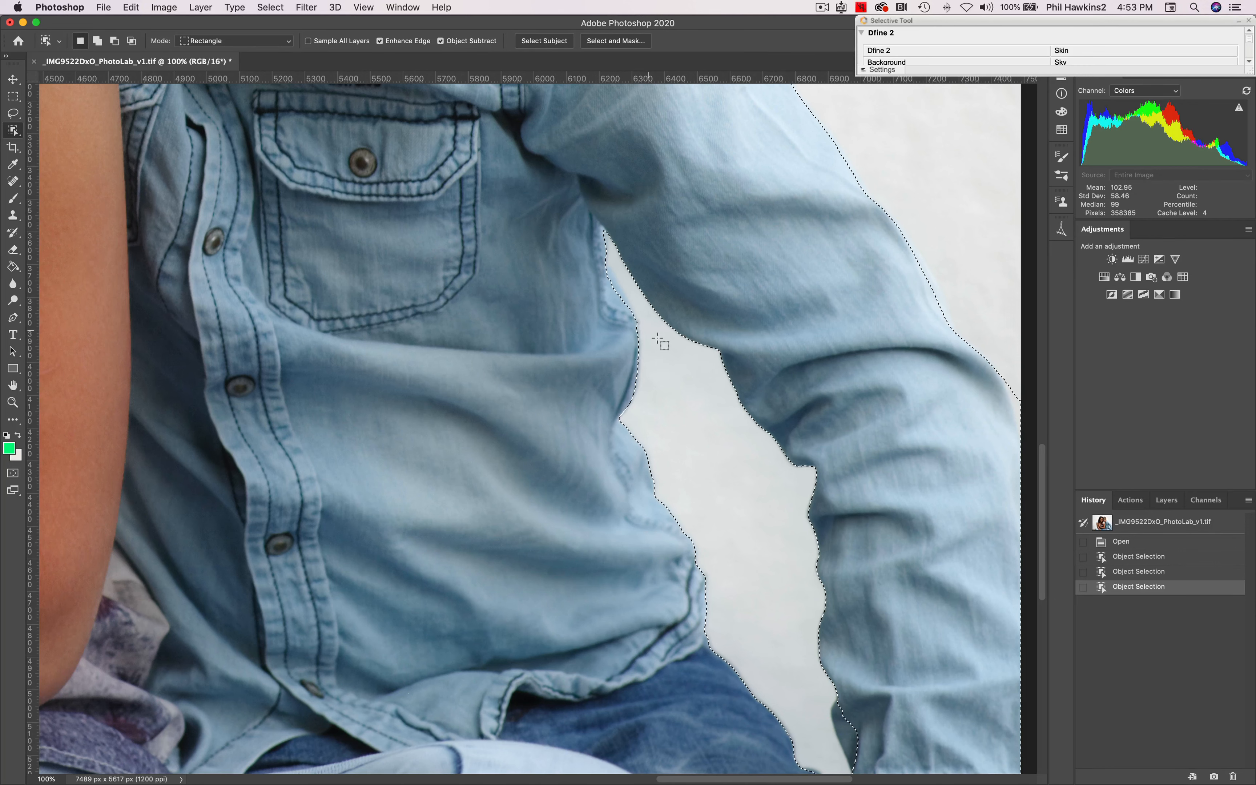
Add the missed inner edge of the boy's sleeve just above the cuff to the selection with a rectangle
drag(738, 462, 572, 182)
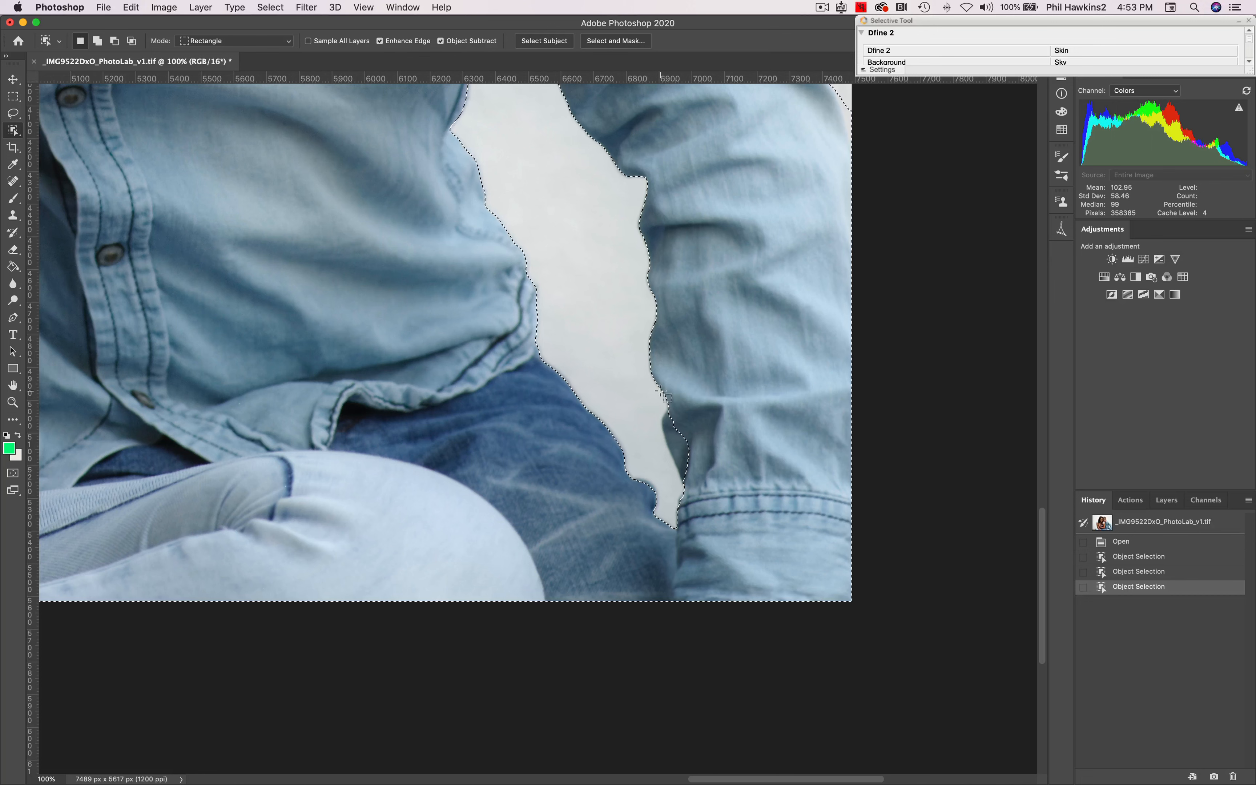
key(shift)
drag(661, 392, 697, 496)
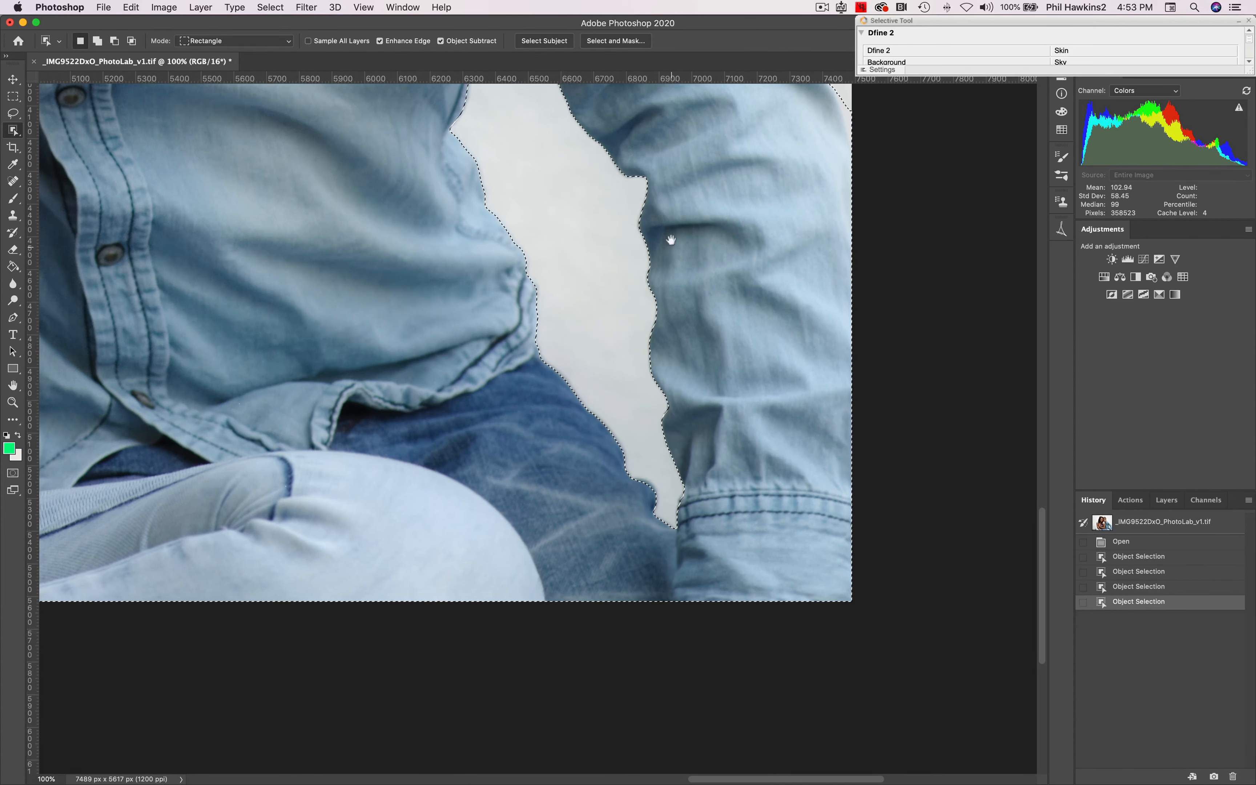
Add the missed part of the boy's shirt between his collar and shoulder seam to the selection with a rectangle
drag(671, 239, 639, 409)
drag(493, 174, 589, 675)
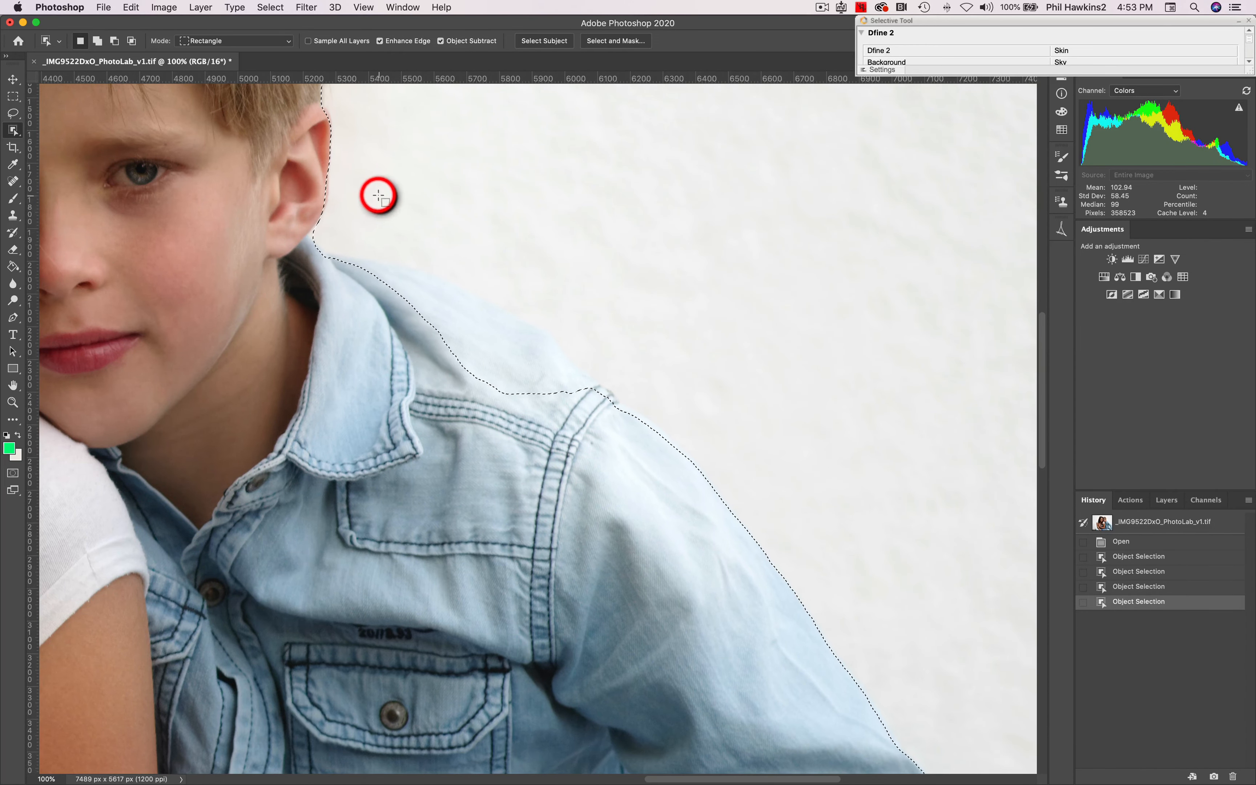
key(shift)
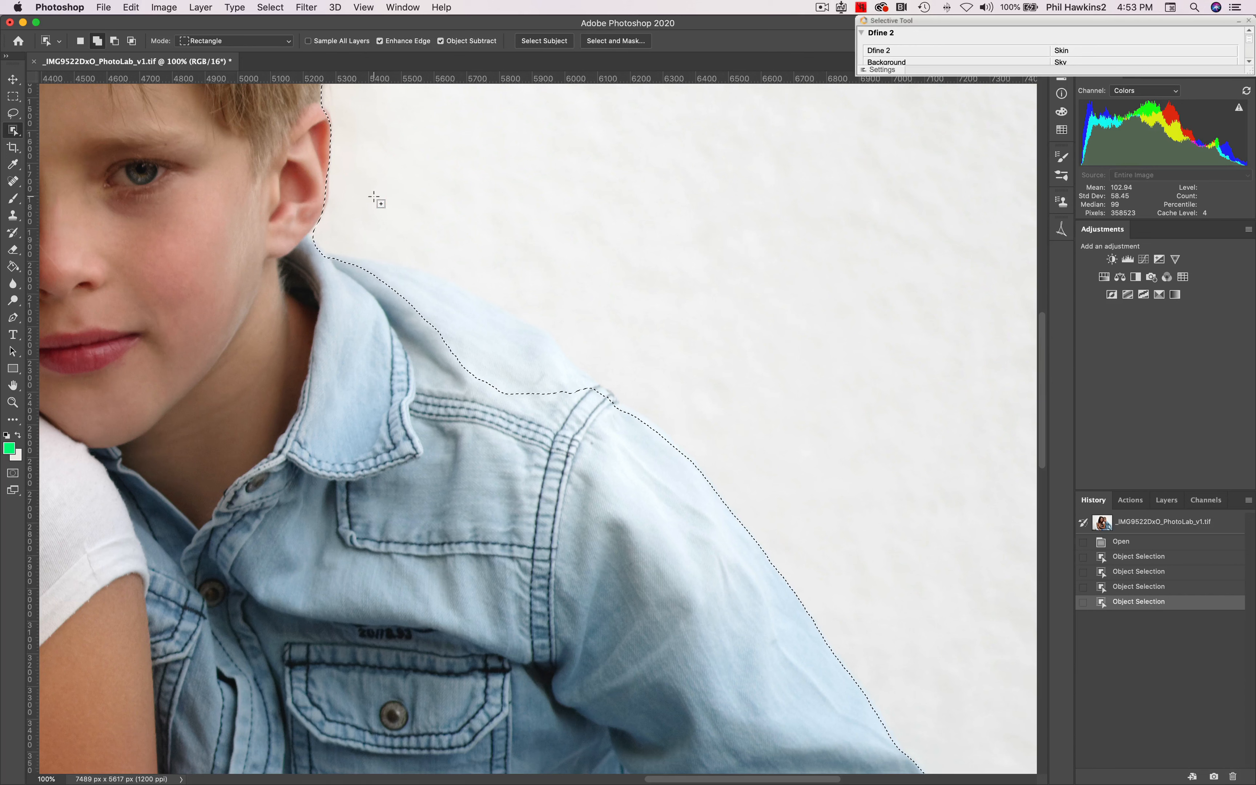
drag(329, 222, 606, 412)
drag(609, 411, 609, 412)
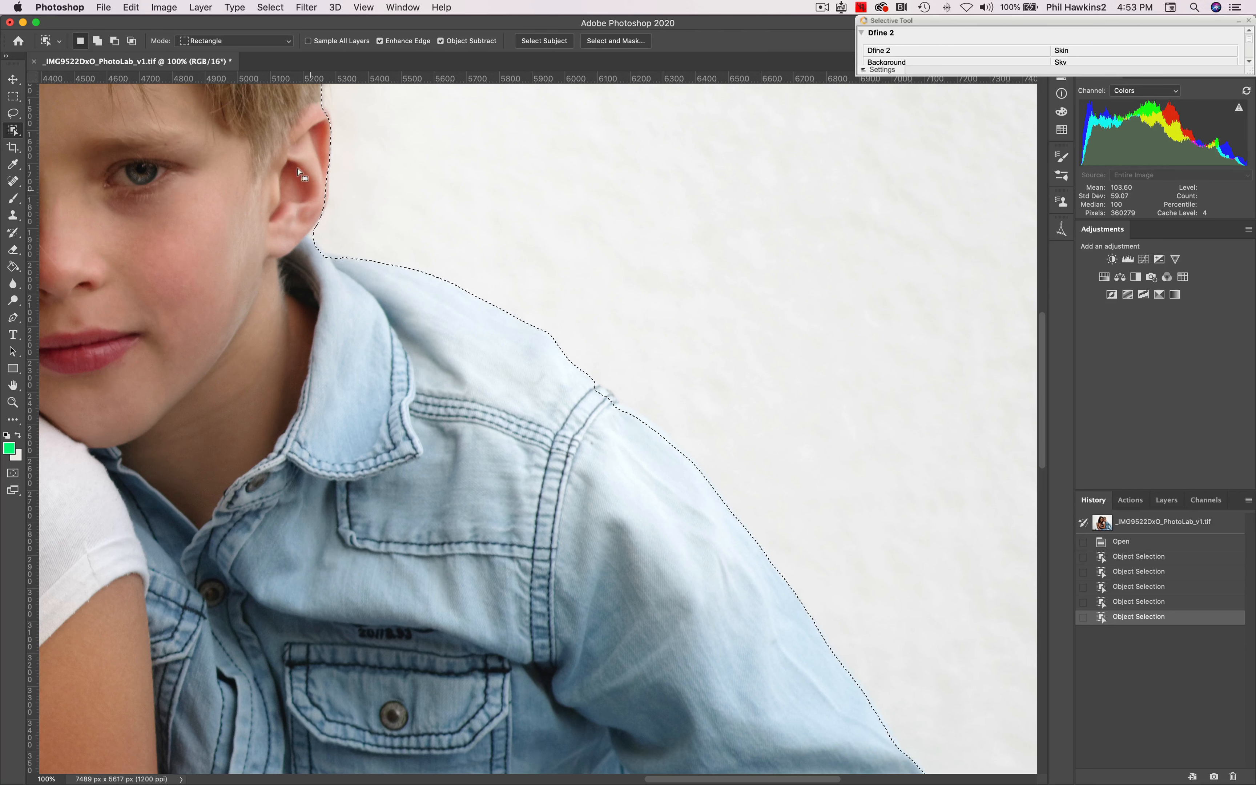
Switch Object Selection to Lasso mode and add the missed edge at the boy's shoulder seam and upper sleeve
click(236, 40)
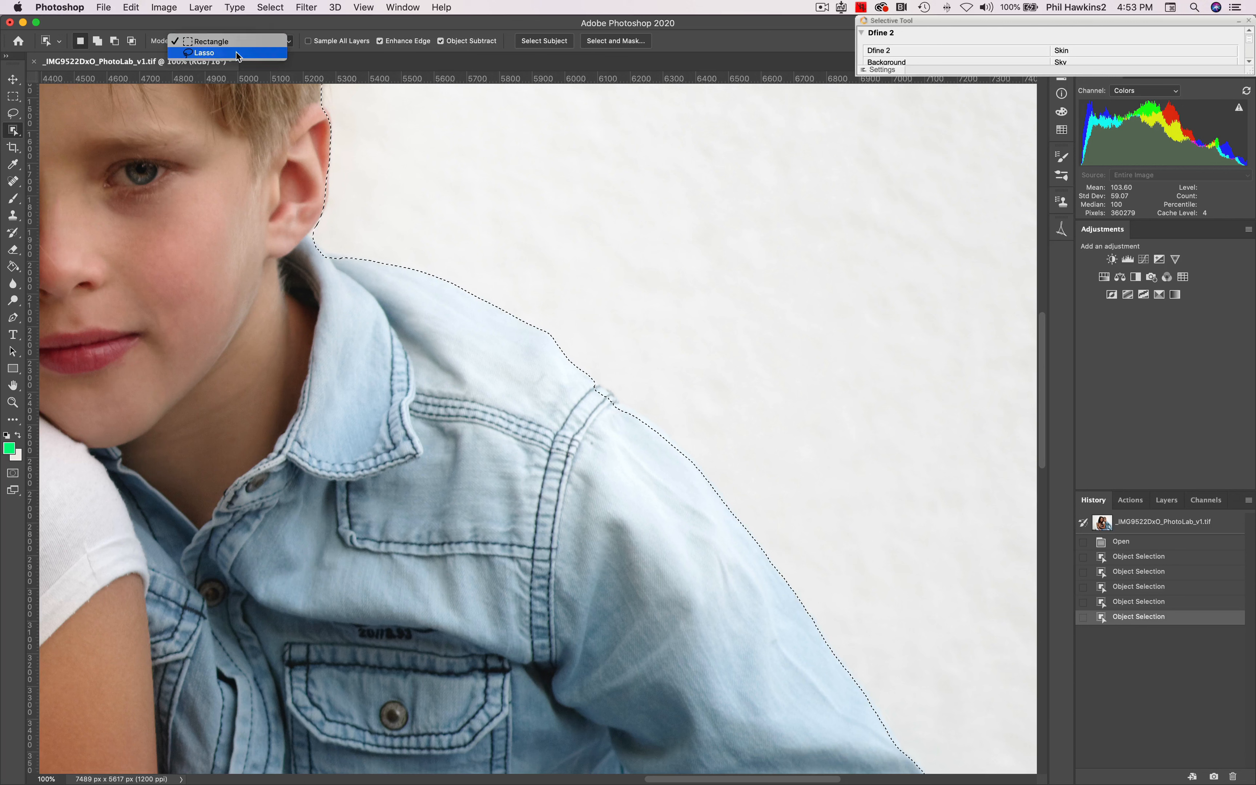
click(239, 53)
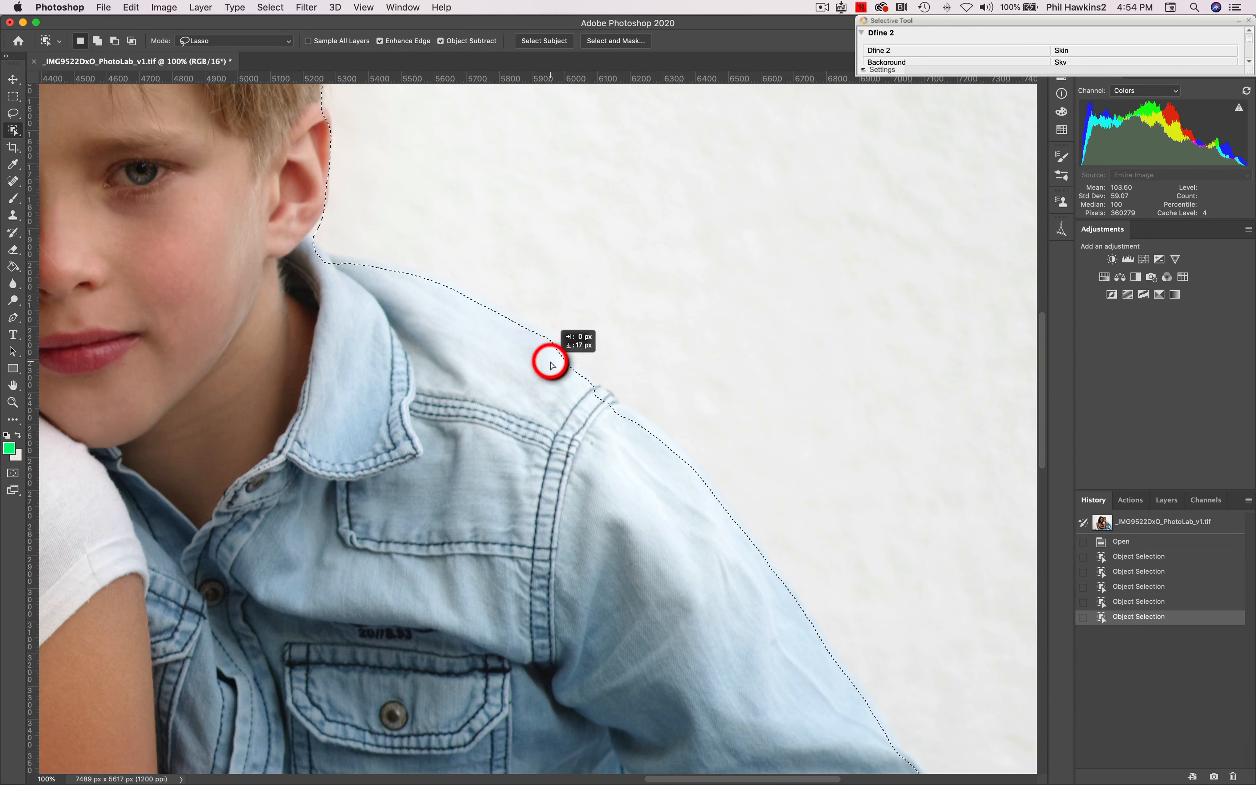
drag(551, 365, 552, 366)
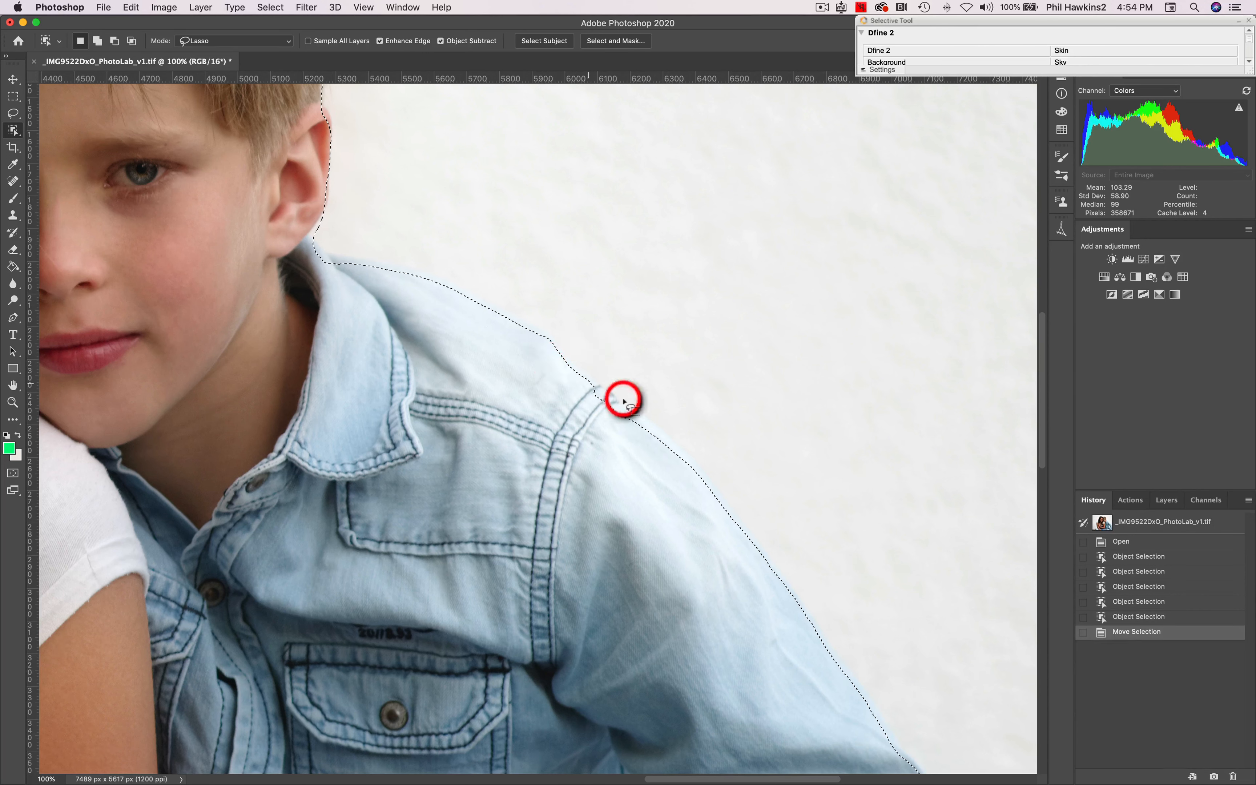
click(1133, 619)
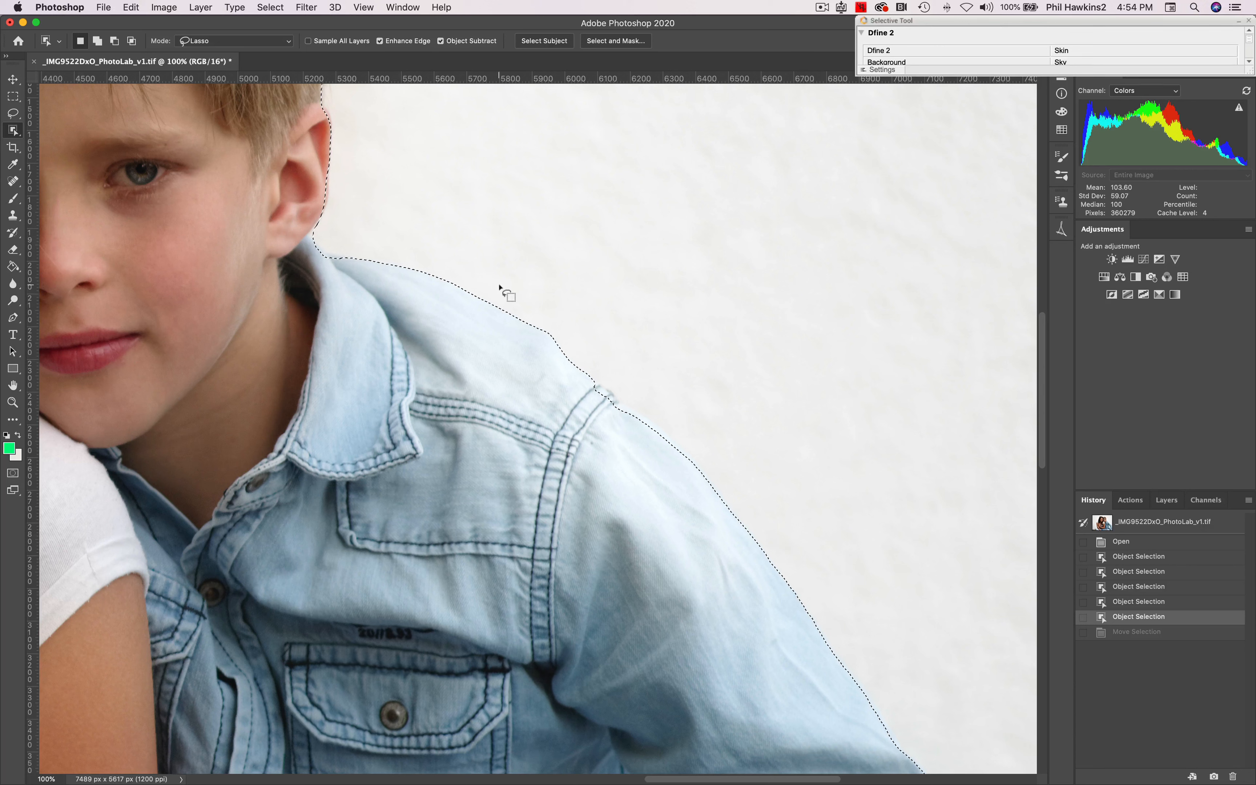
key(shift)
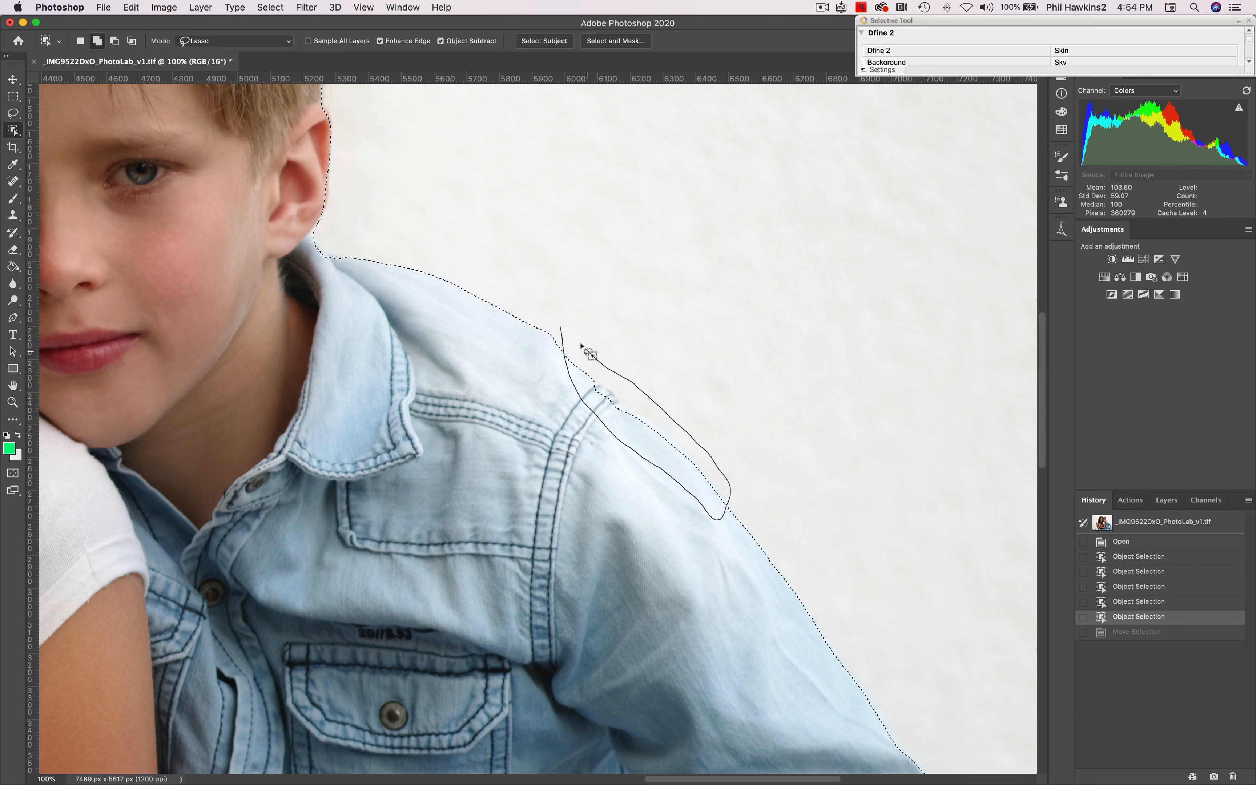
drag(559, 328, 560, 329)
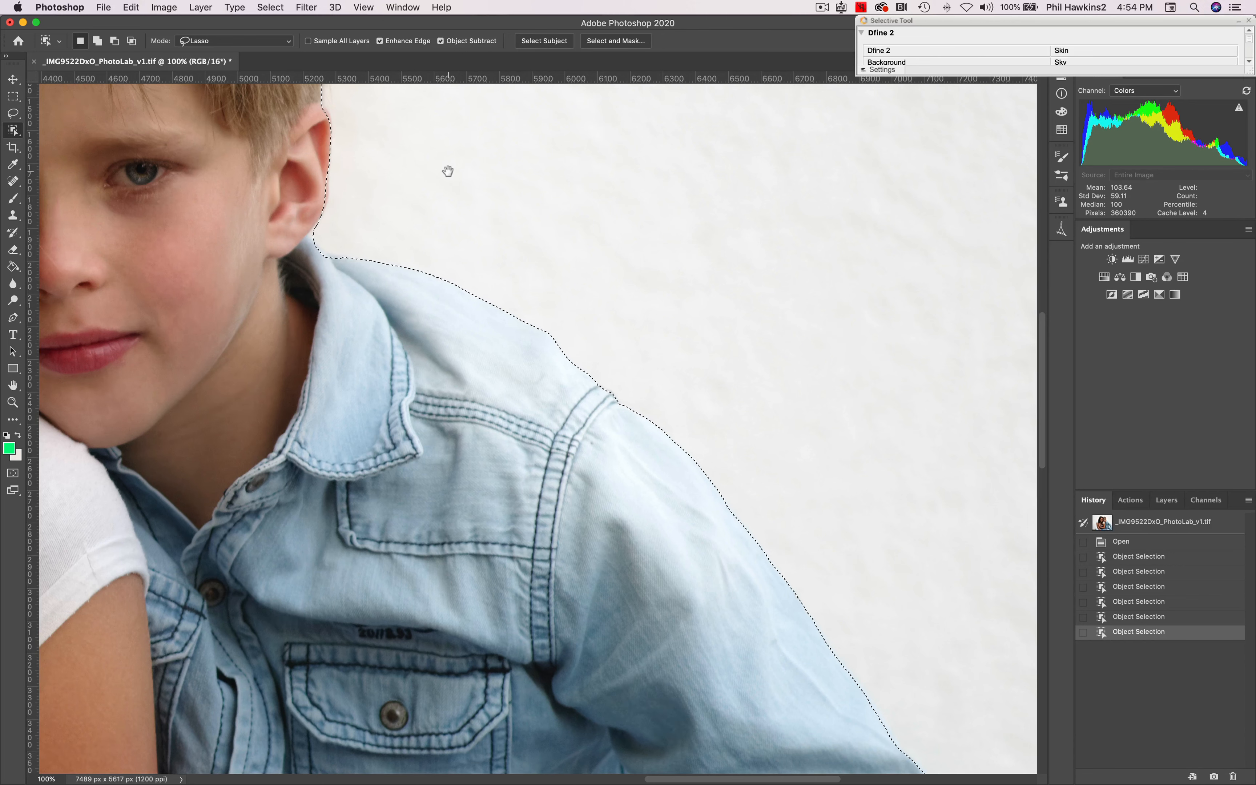
Refine the selection below the boy's ear by subtracting stray background and adding back the edge where the earlobe meets the collar
drag(448, 168, 726, 370)
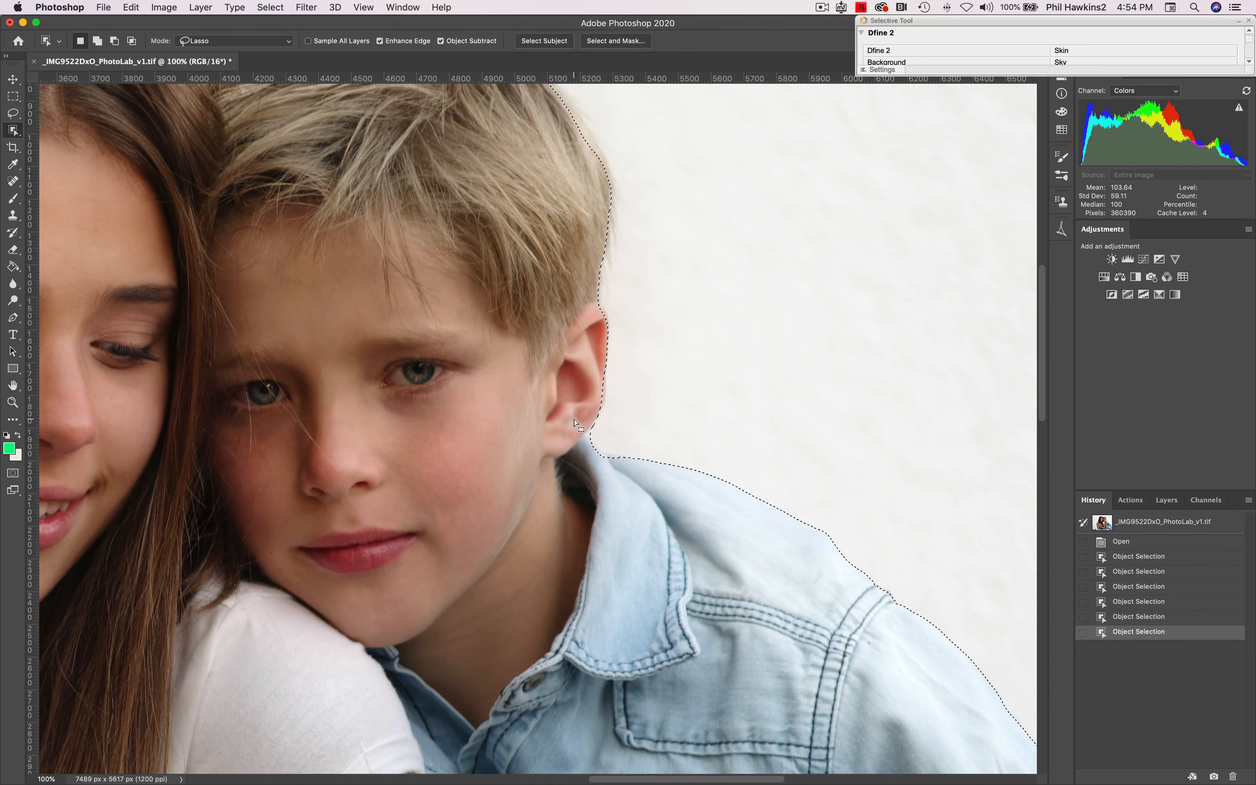
key(shift)
key(alt)
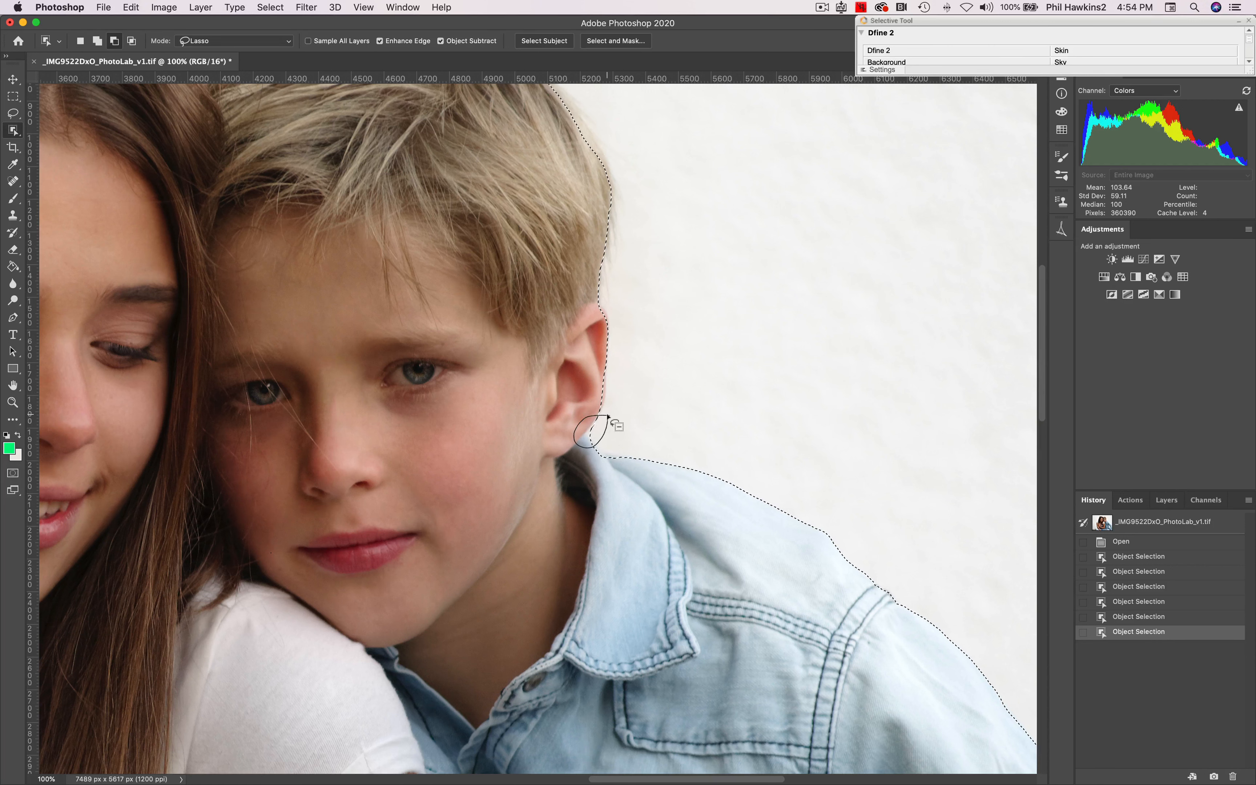
drag(605, 416, 607, 417)
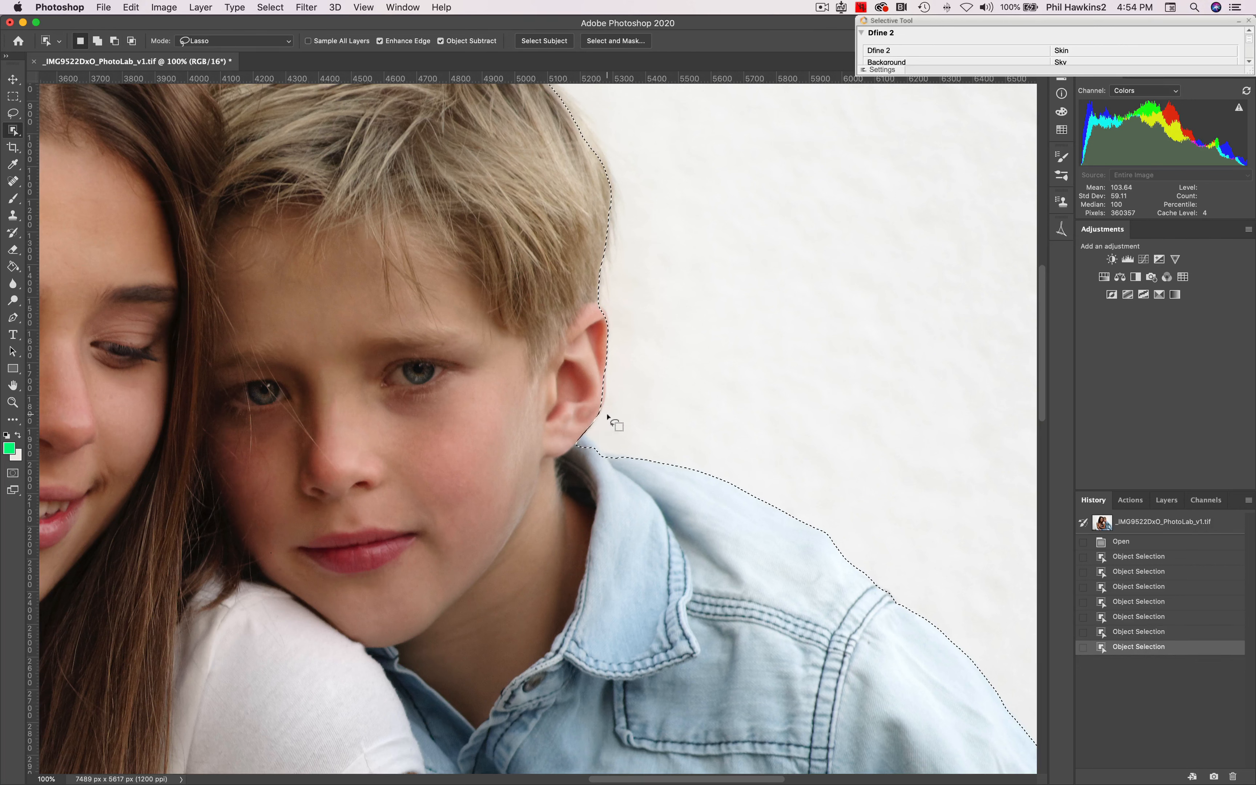
key(shift)
mouse_move(567, 429)
mouse_down()
mouse_move(612, 448)
mouse_move(607, 466)
mouse_move(567, 456)
mouse_move(570, 426)
mouse_up()
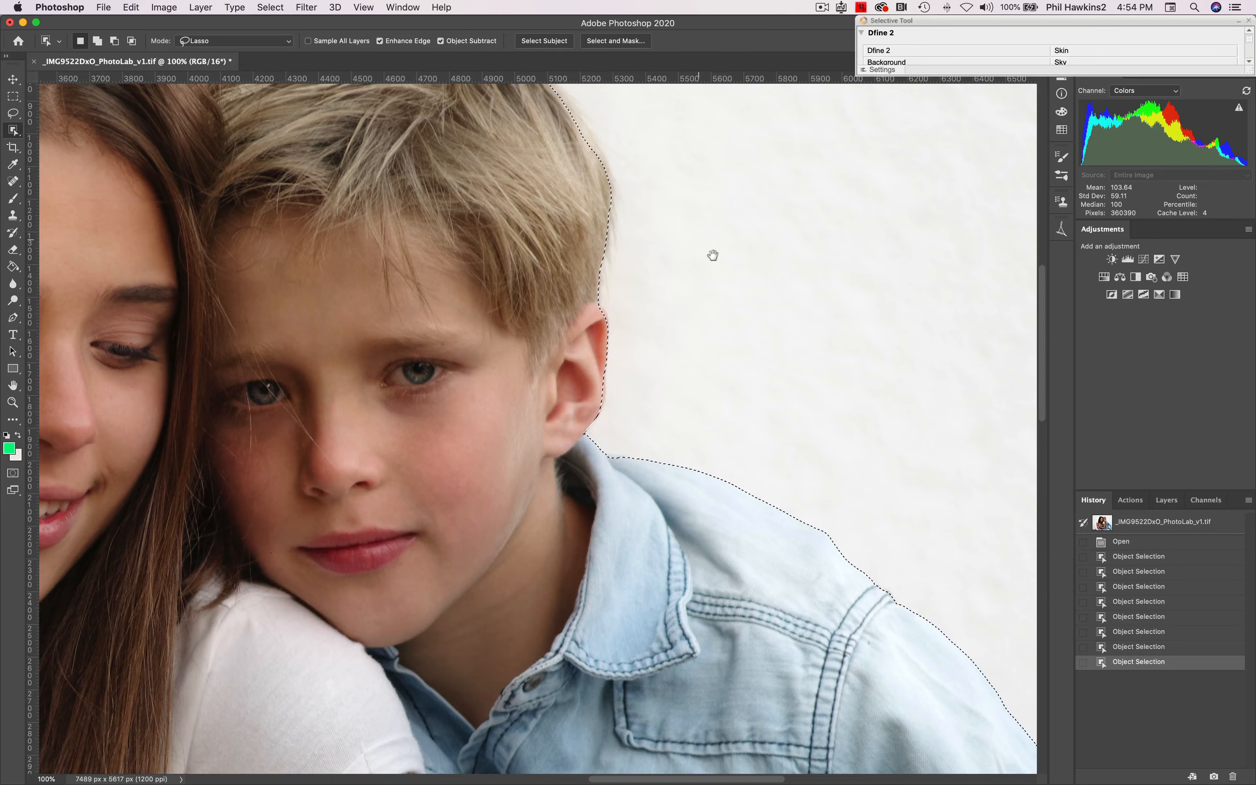
Add the missed strands along the upper edge of the boy's hair to the selection with the lasso
drag(687, 222, 794, 401)
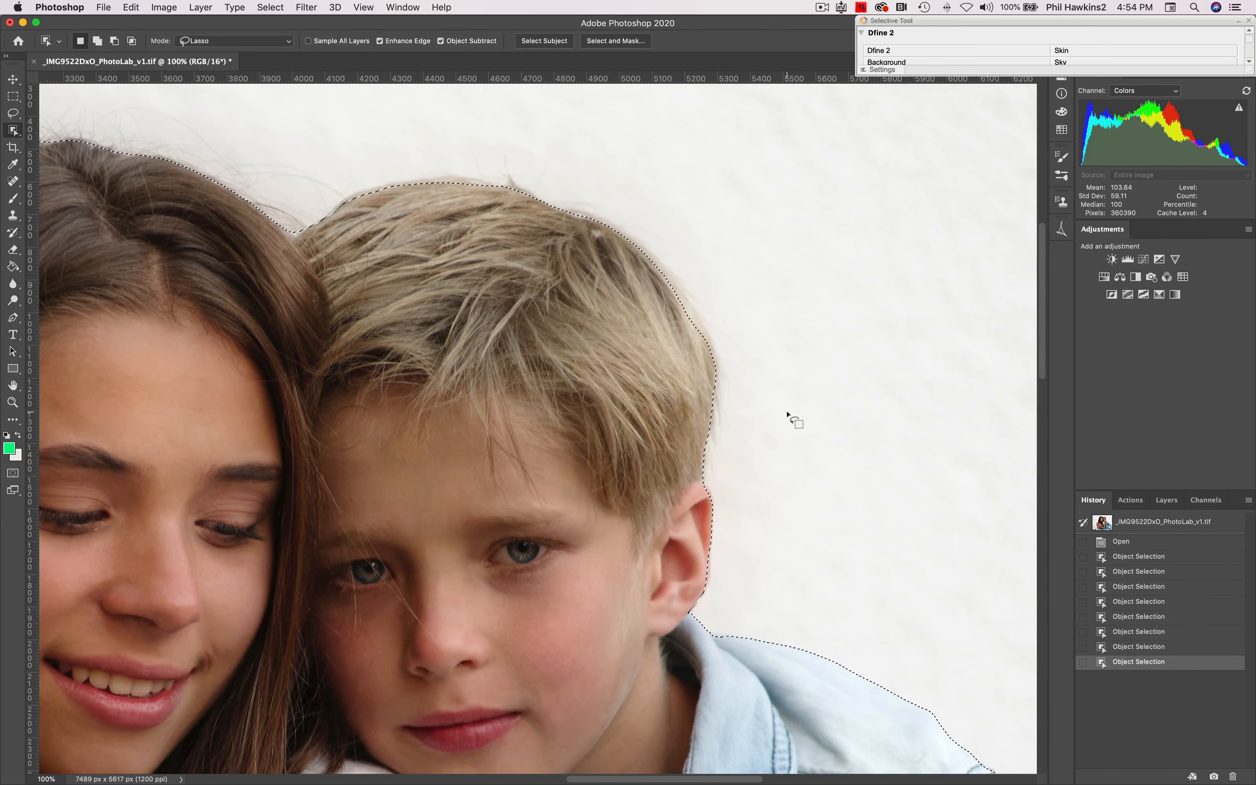
shift+click(578, 231)
mouse_move(577, 231)
mouse_down()
mouse_move(697, 381)
mouse_move(718, 380)
mouse_move(718, 315)
mouse_move(667, 243)
mouse_move(627, 203)
mouse_move(588, 203)
mouse_move(580, 233)
mouse_up()
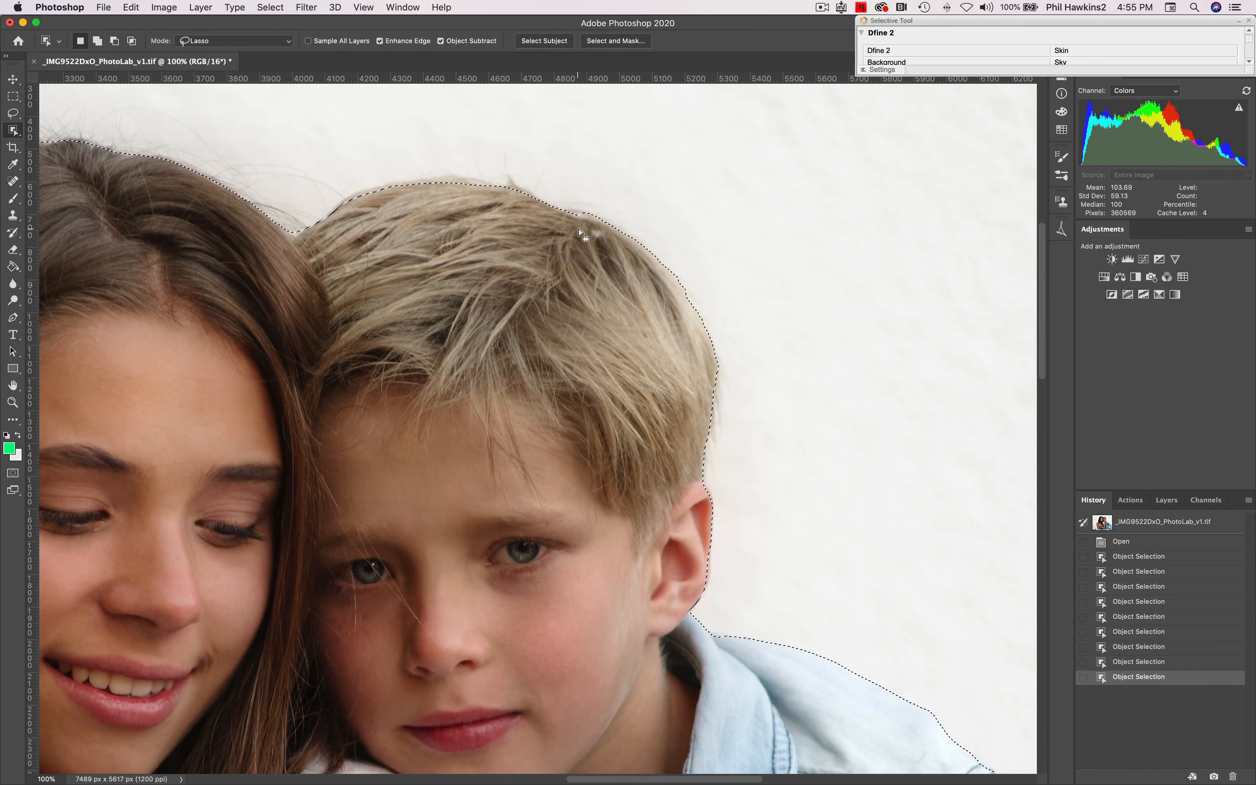
Add the missed strands along the outer edge of the girl's hair, just above her shoulder, to the selection with the lasso
drag(545, 189, 841, 261)
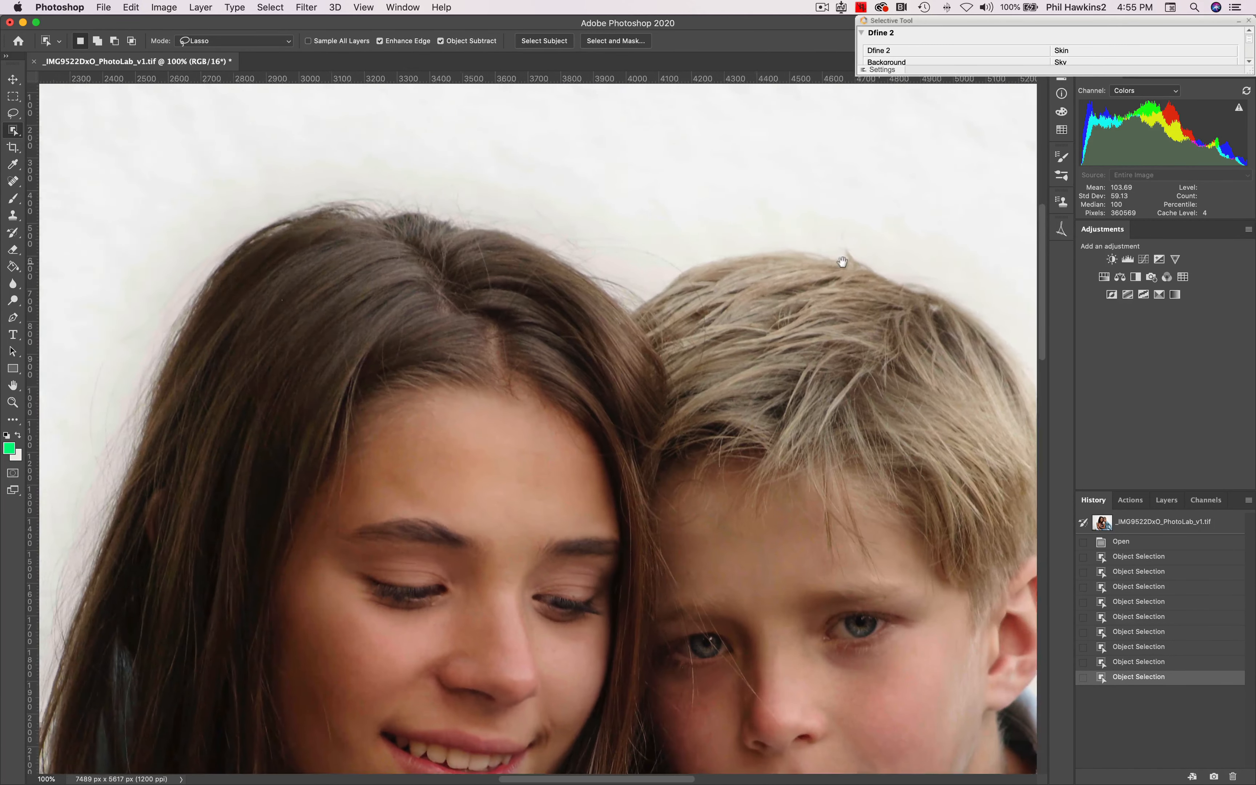
drag(414, 284, 482, 168)
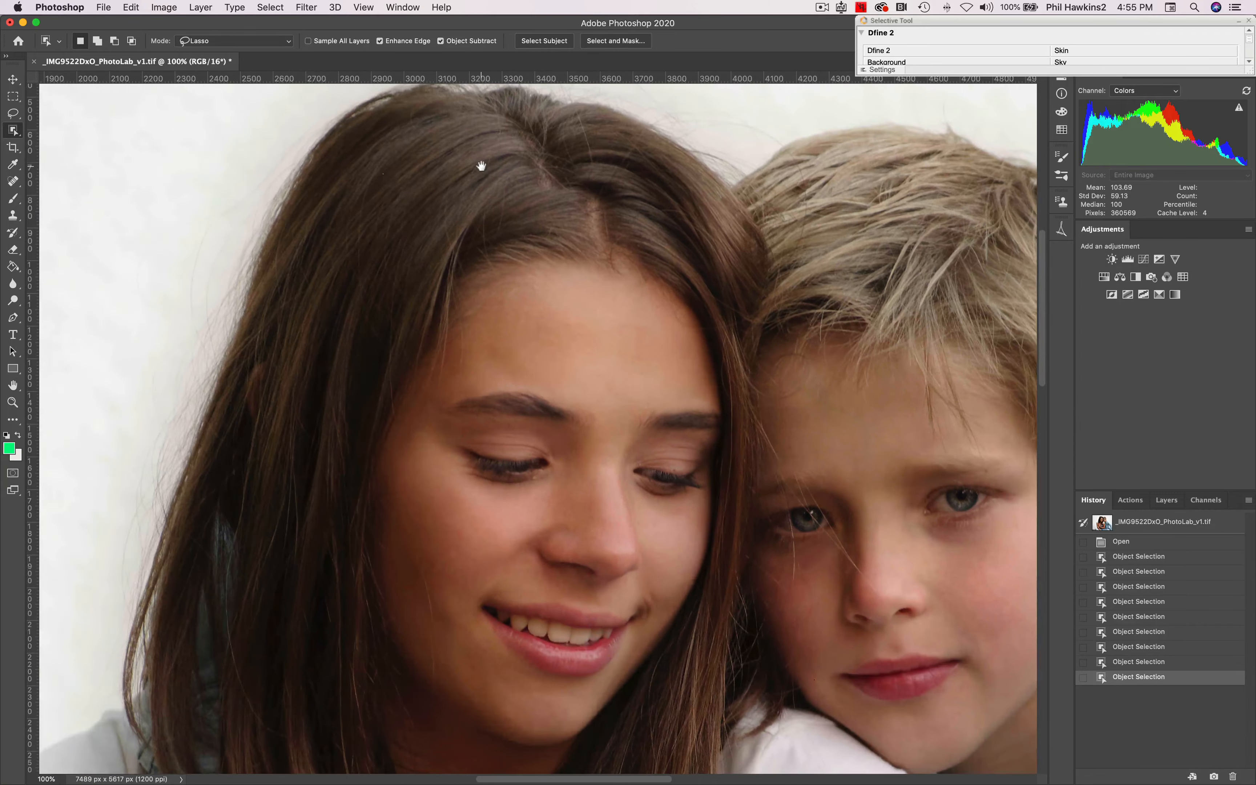
drag(300, 493, 309, 253)
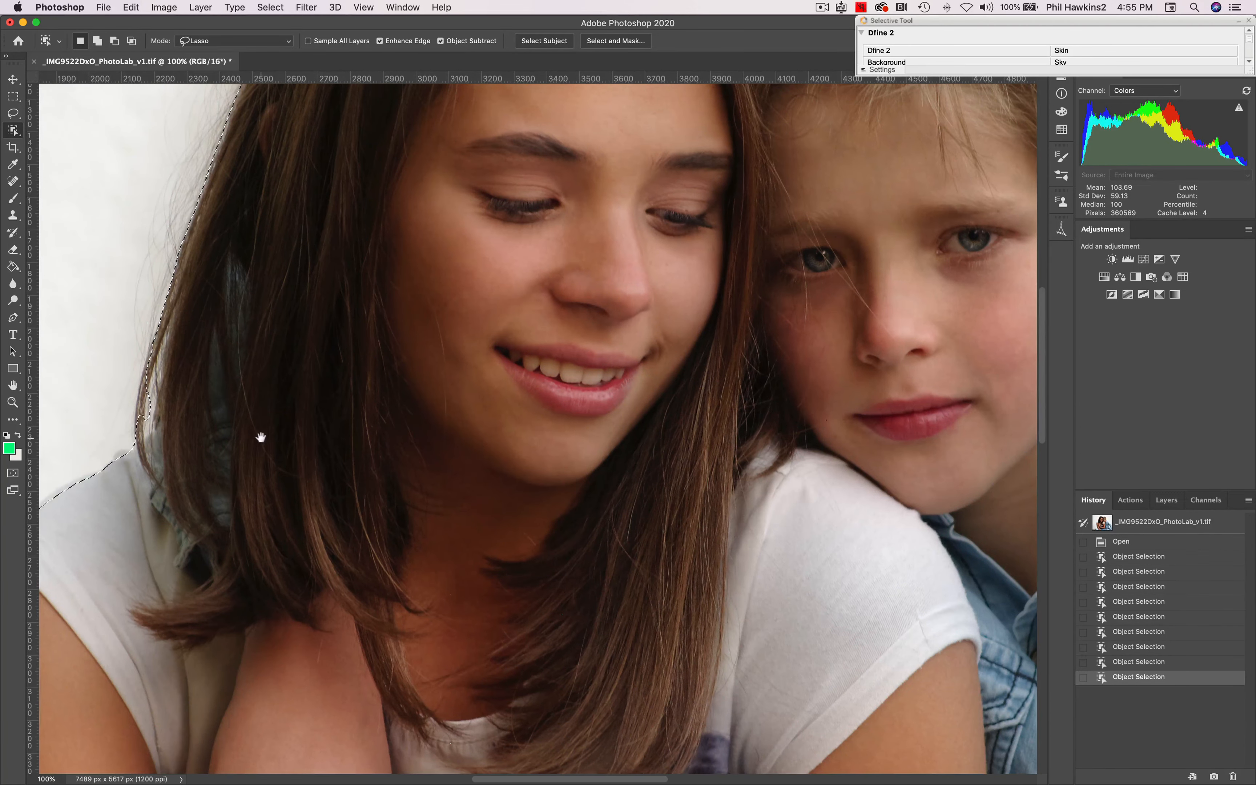
drag(261, 435, 410, 315)
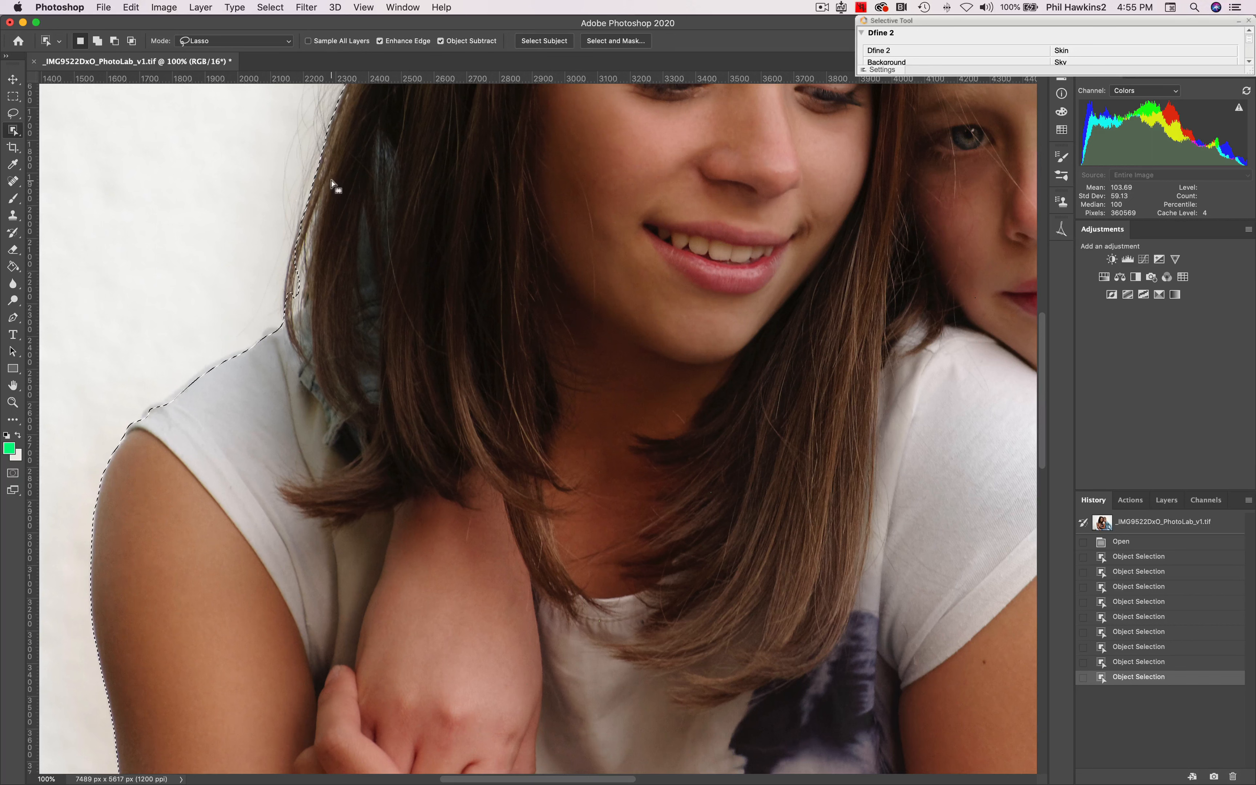
key(shift)
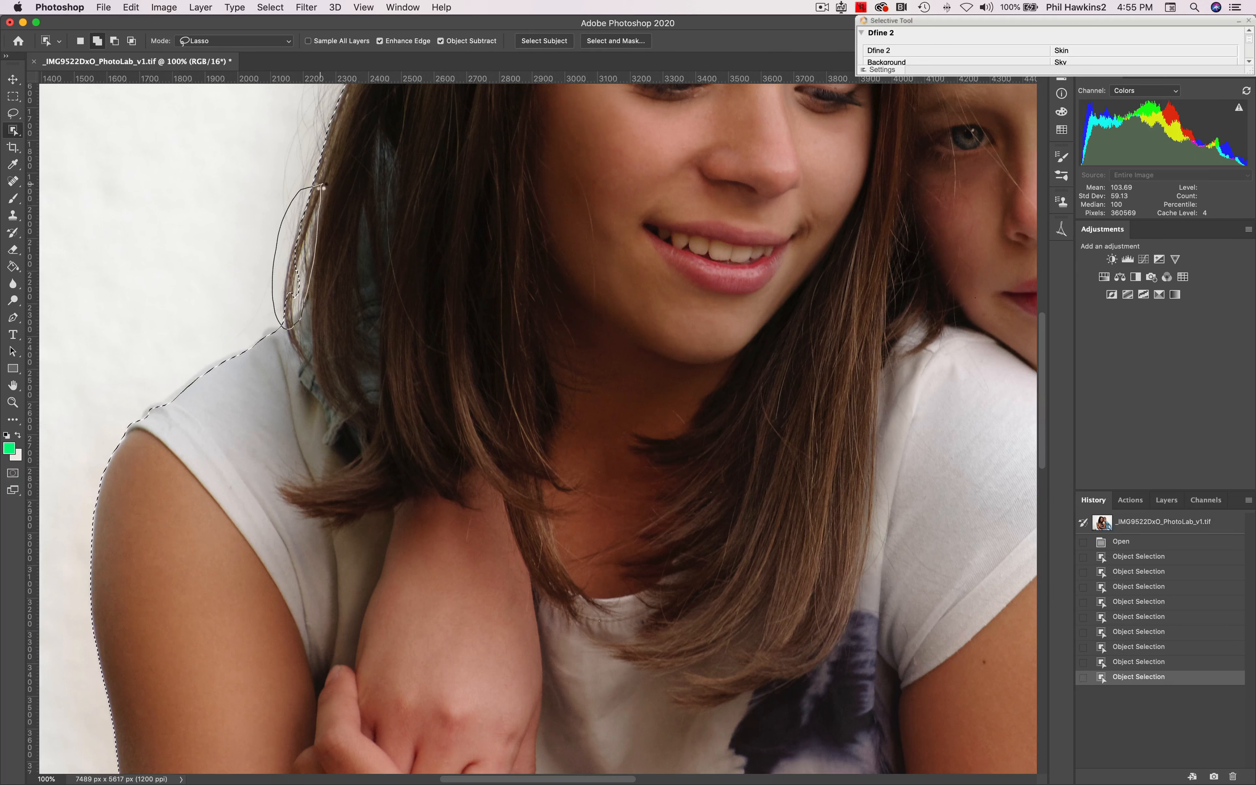
drag(322, 181, 322, 187)
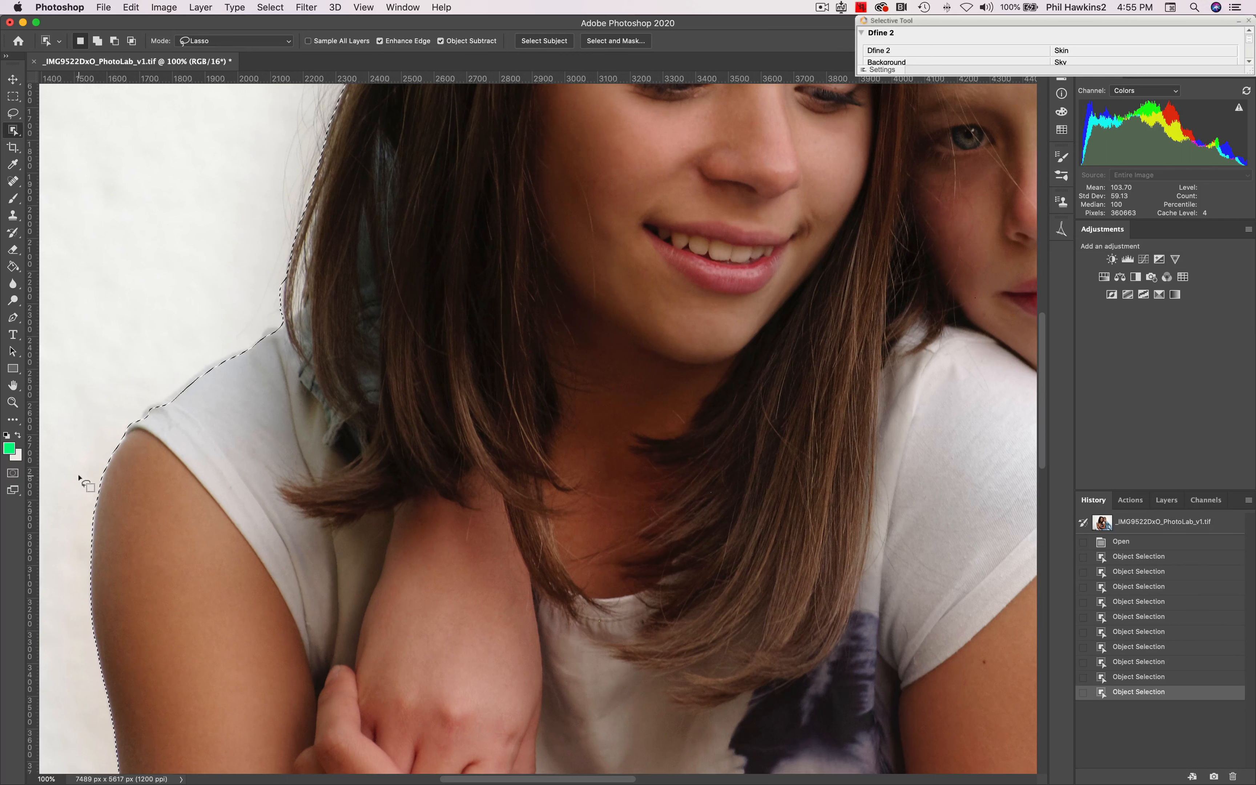
Refine the selection along the girl's shirt shoulder by lassoing in the missed edge and subtracting the stray wall area beside her hair
key(shift)
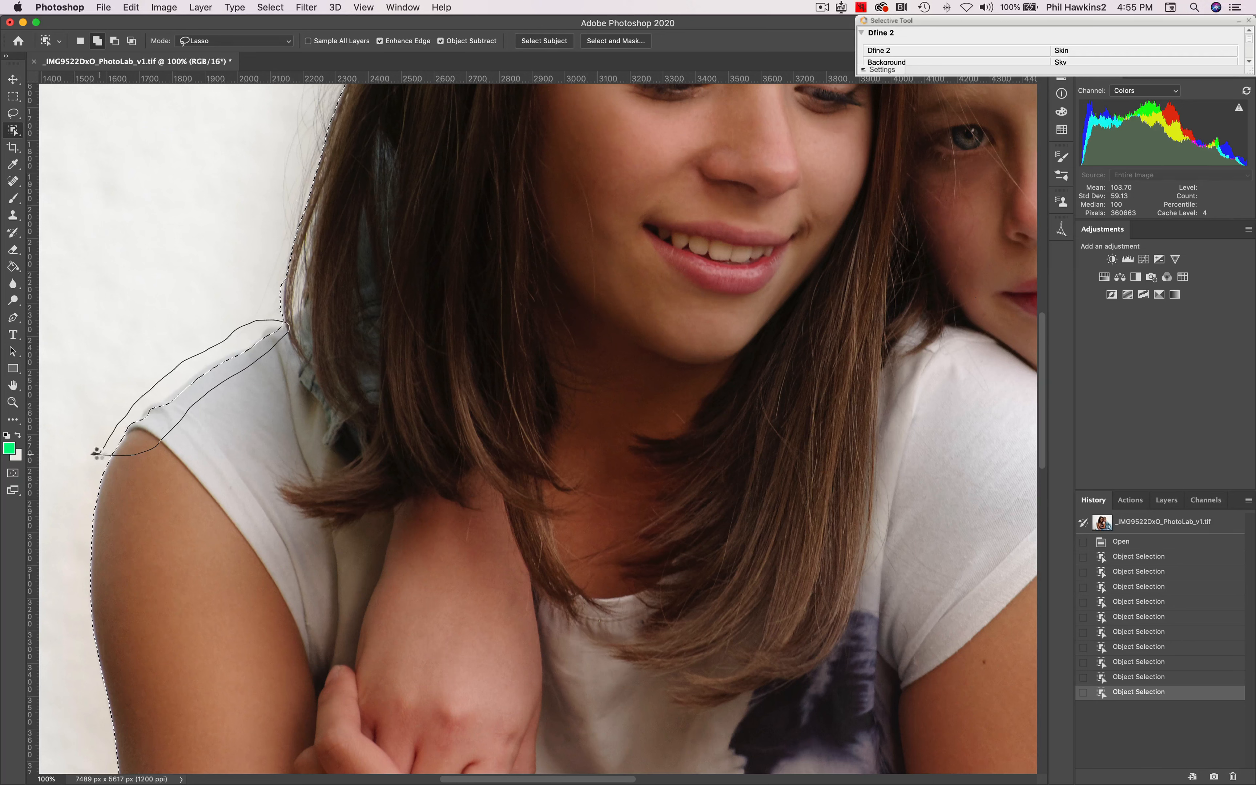
drag(97, 452, 98, 451)
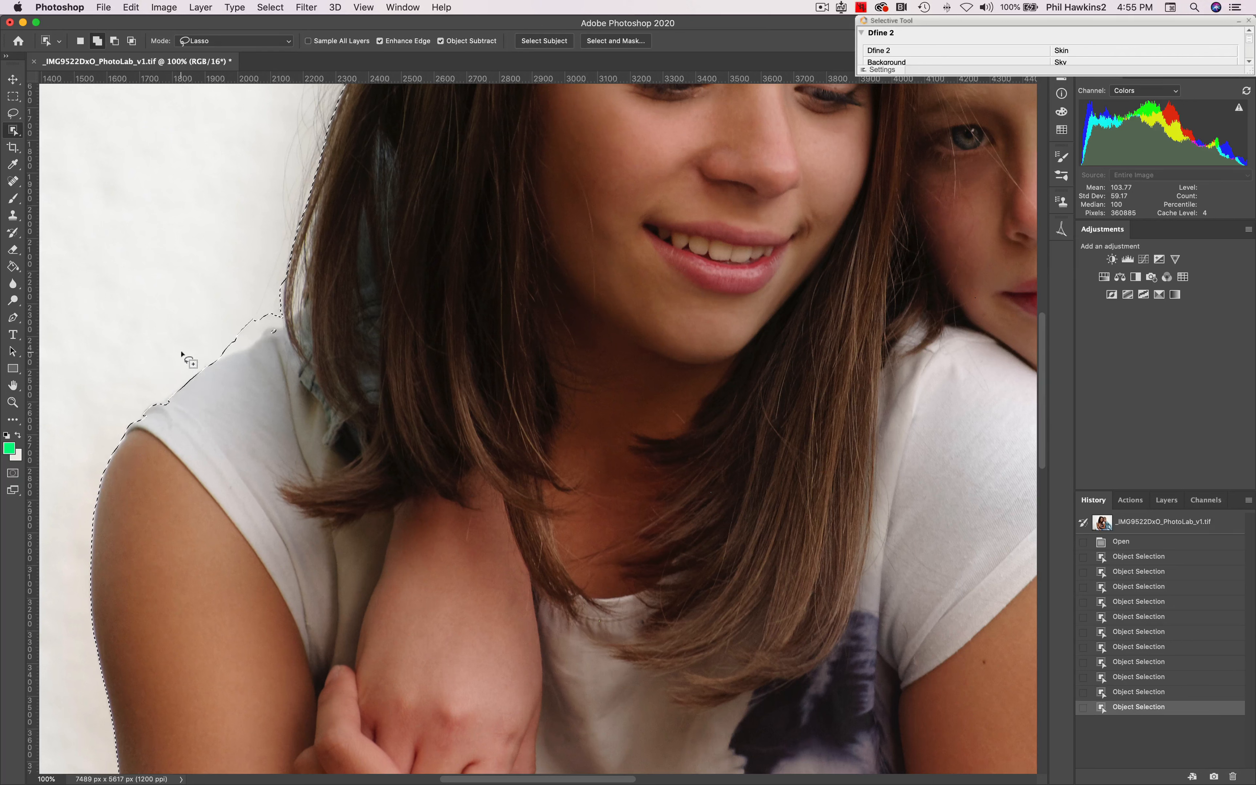
mouse_move(195, 359)
mouse_down()
mouse_move(274, 365)
mouse_move(311, 350)
mouse_move(324, 319)
mouse_move(296, 270)
mouse_move(248, 274)
mouse_move(200, 363)
mouse_up()
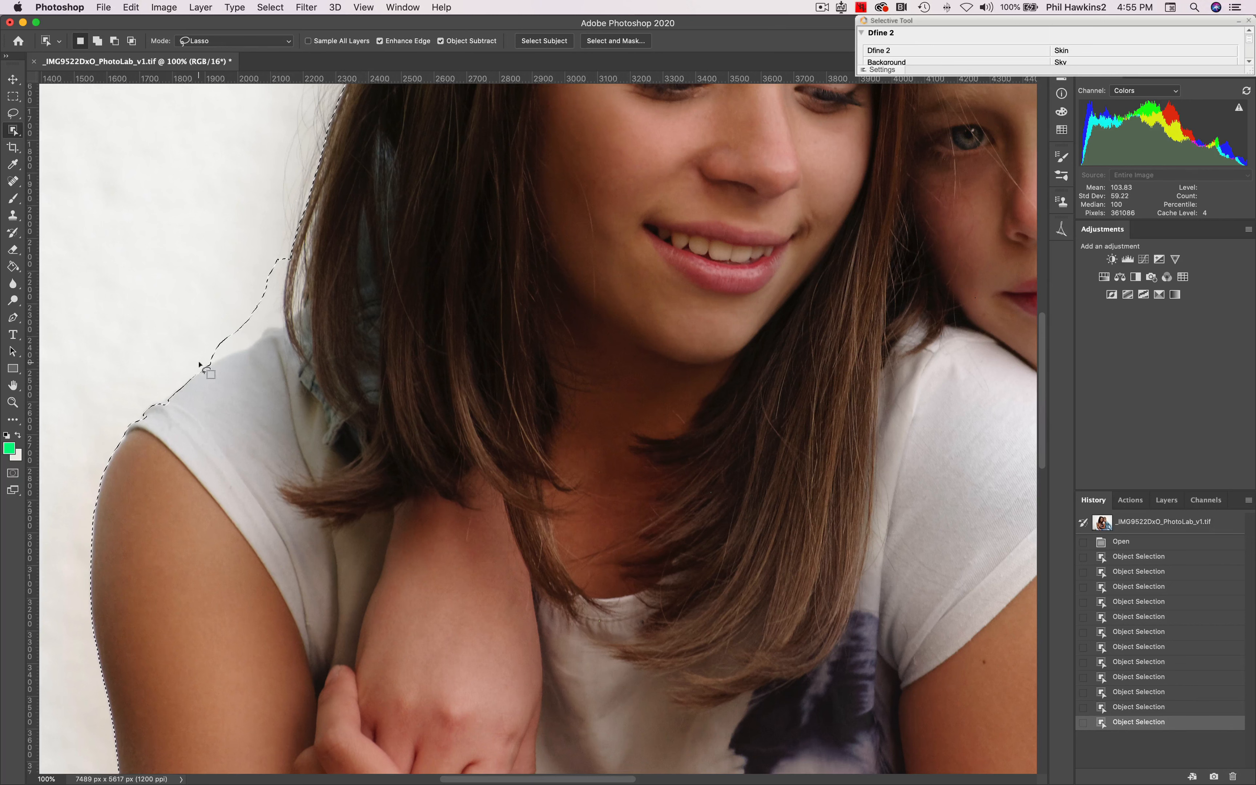
mouse_move(186, 370)
mouse_down()
mouse_move(268, 370)
mouse_move(316, 309)
mouse_move(309, 273)
mouse_move(270, 239)
mouse_move(186, 372)
mouse_up()
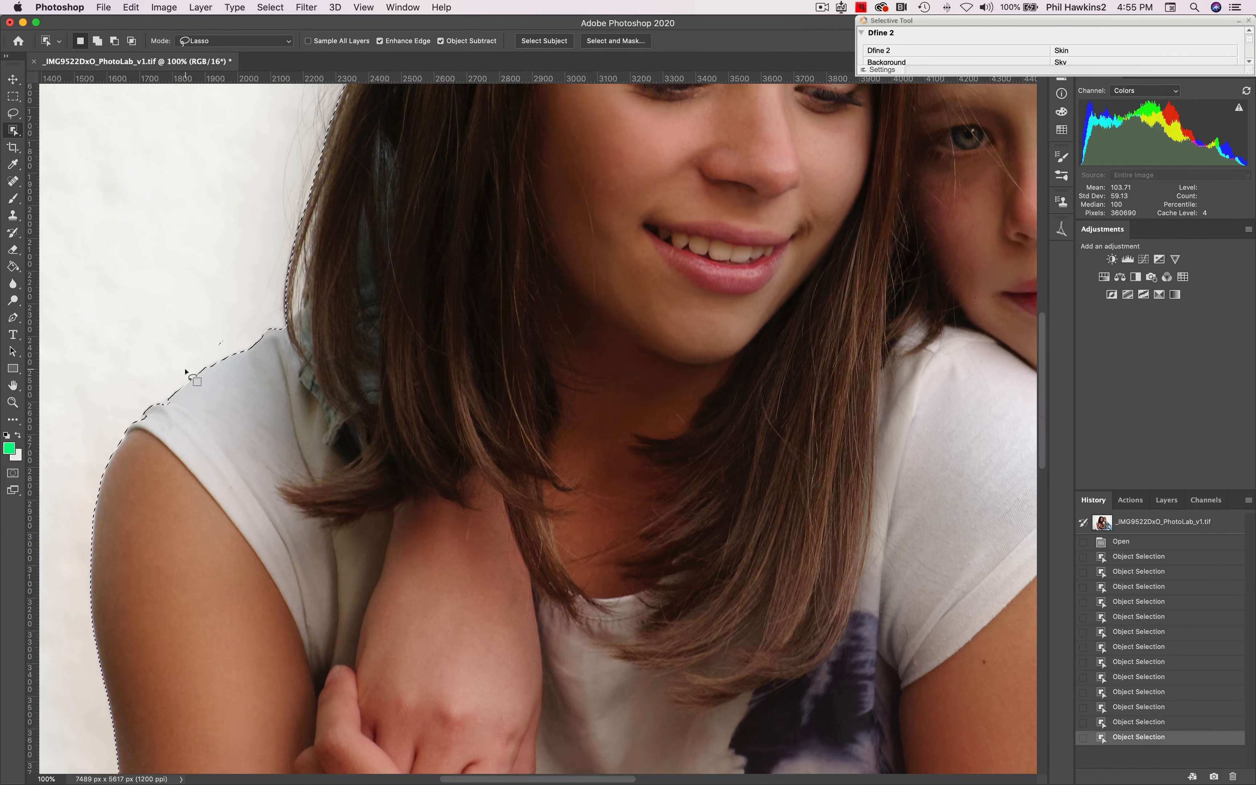
Subtract the sliver of wall showing between the girl's arm and her shirt, below her clasped hand, from the selection
key(super+0)
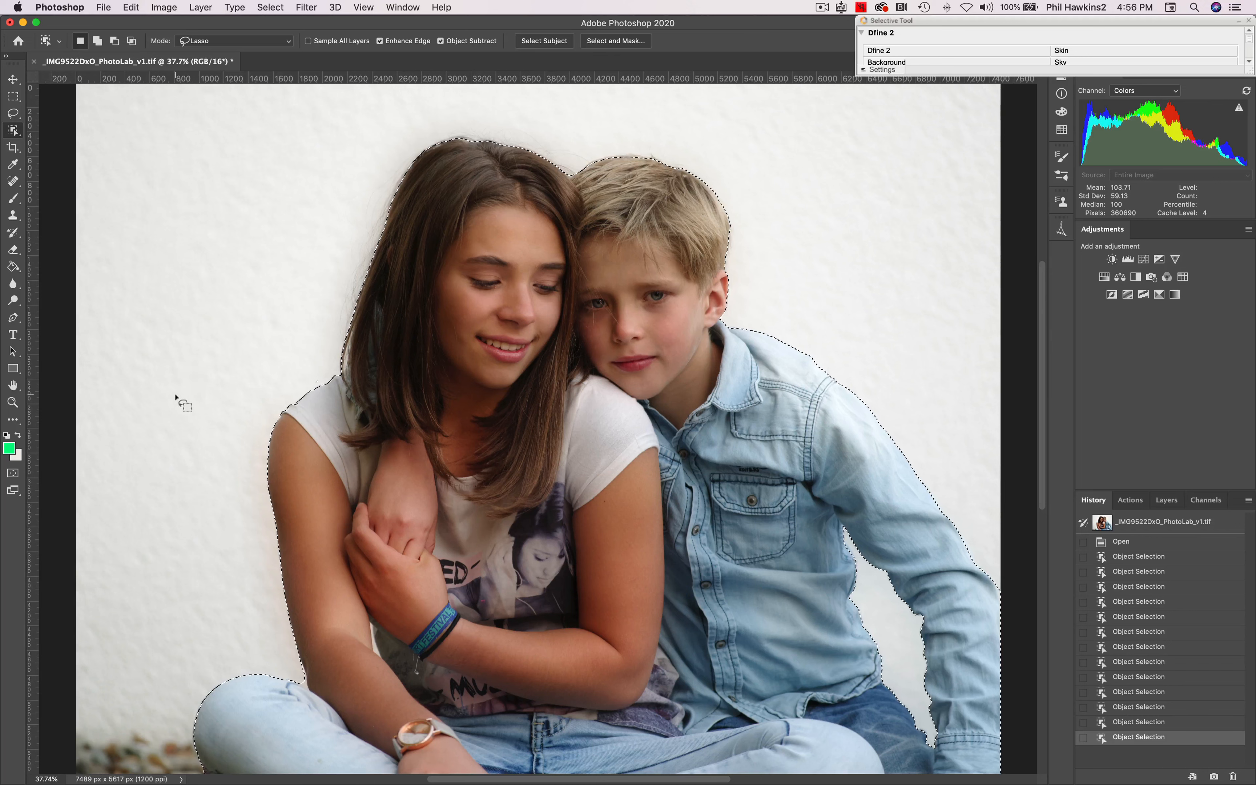
key(super+1)
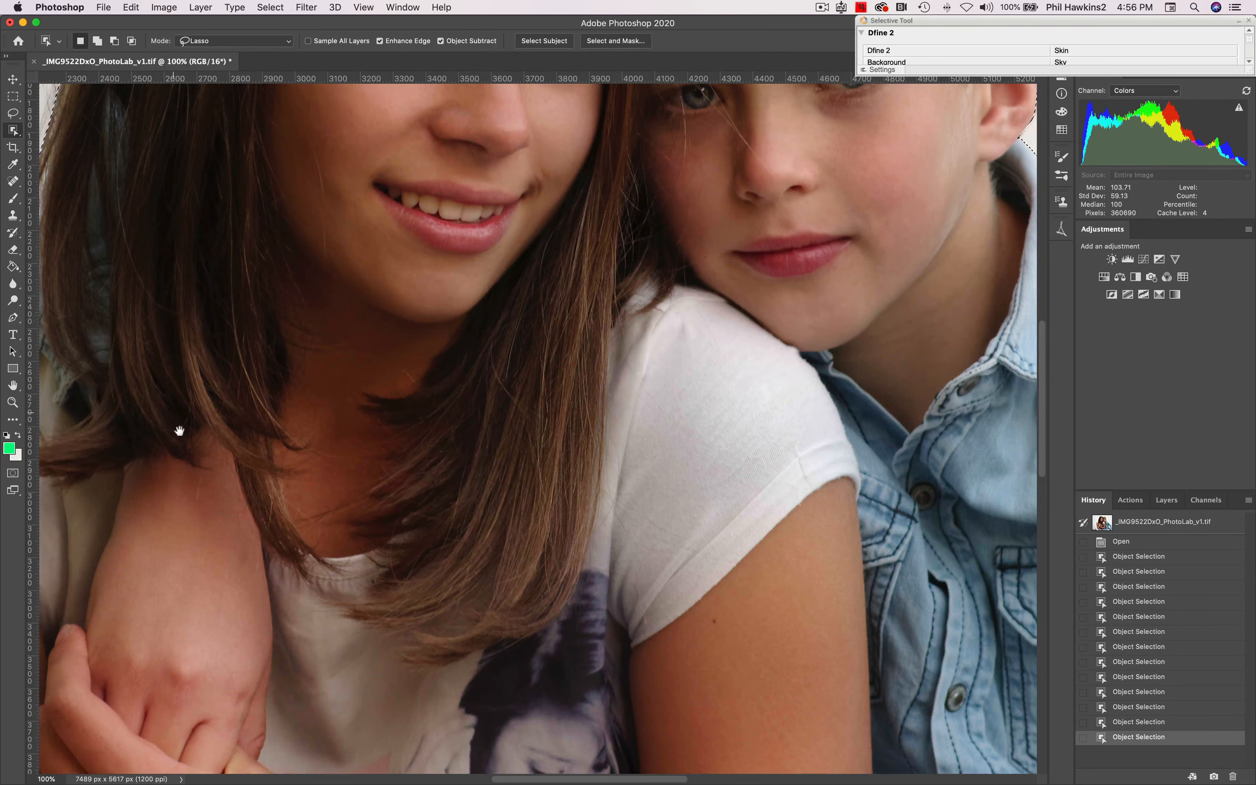
scroll(179, 431, down, 15)
scroll(179, 431, left, 5)
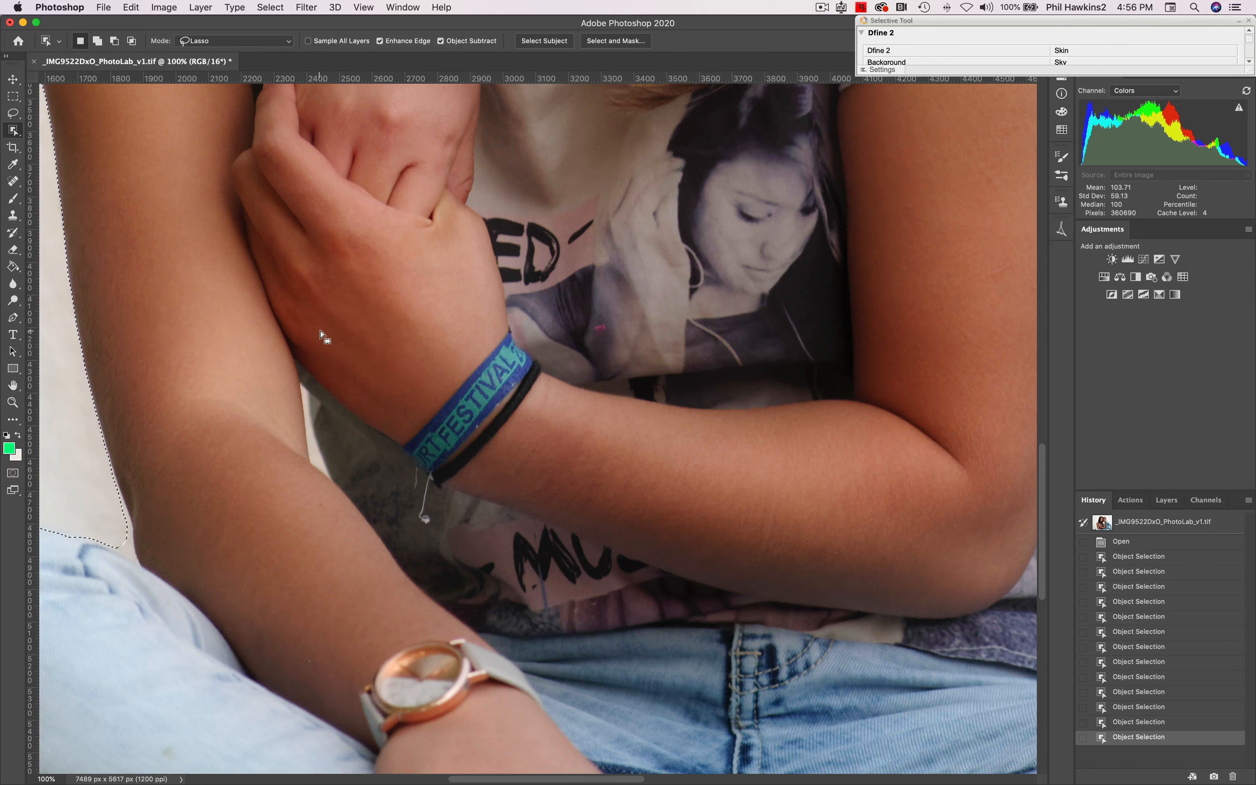
key(alt)
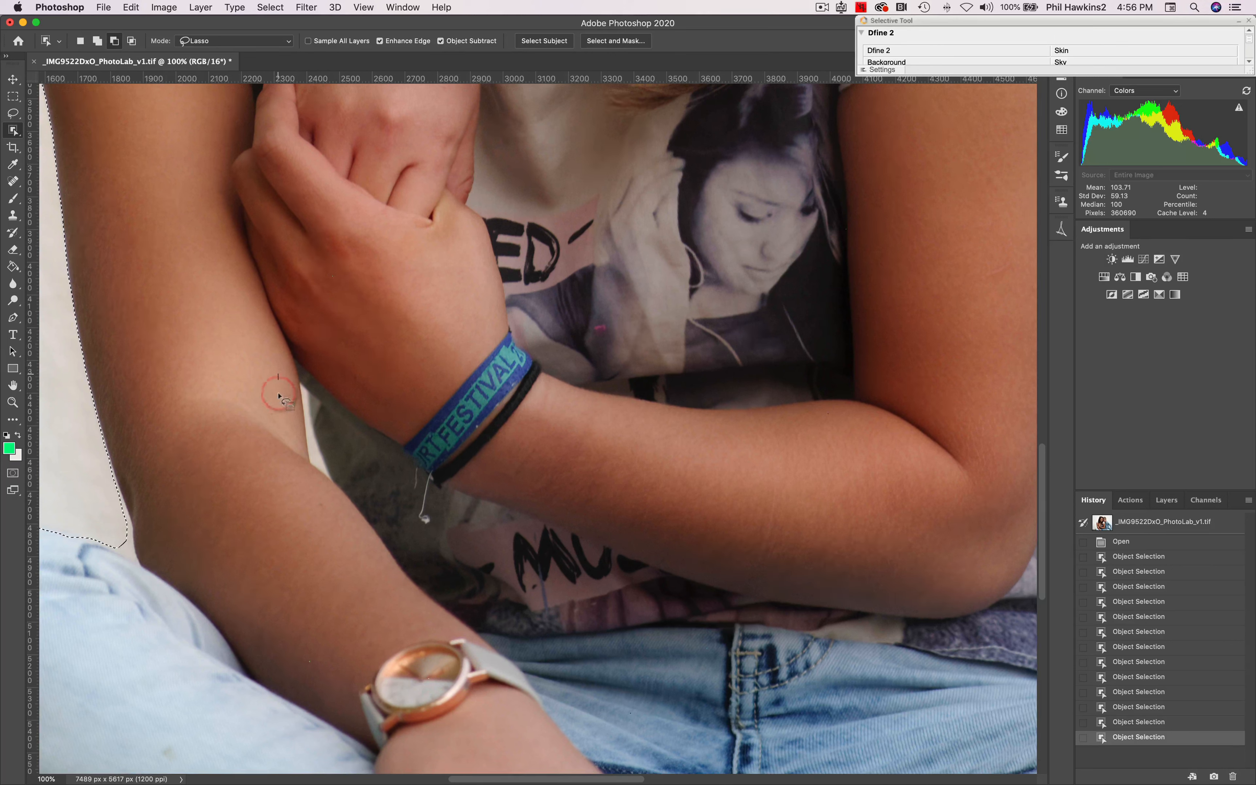
mouse_move(279, 395)
mouse_down()
mouse_move(294, 469)
mouse_move(325, 493)
mouse_move(342, 483)
mouse_move(330, 413)
mouse_move(300, 367)
mouse_move(278, 383)
mouse_up()
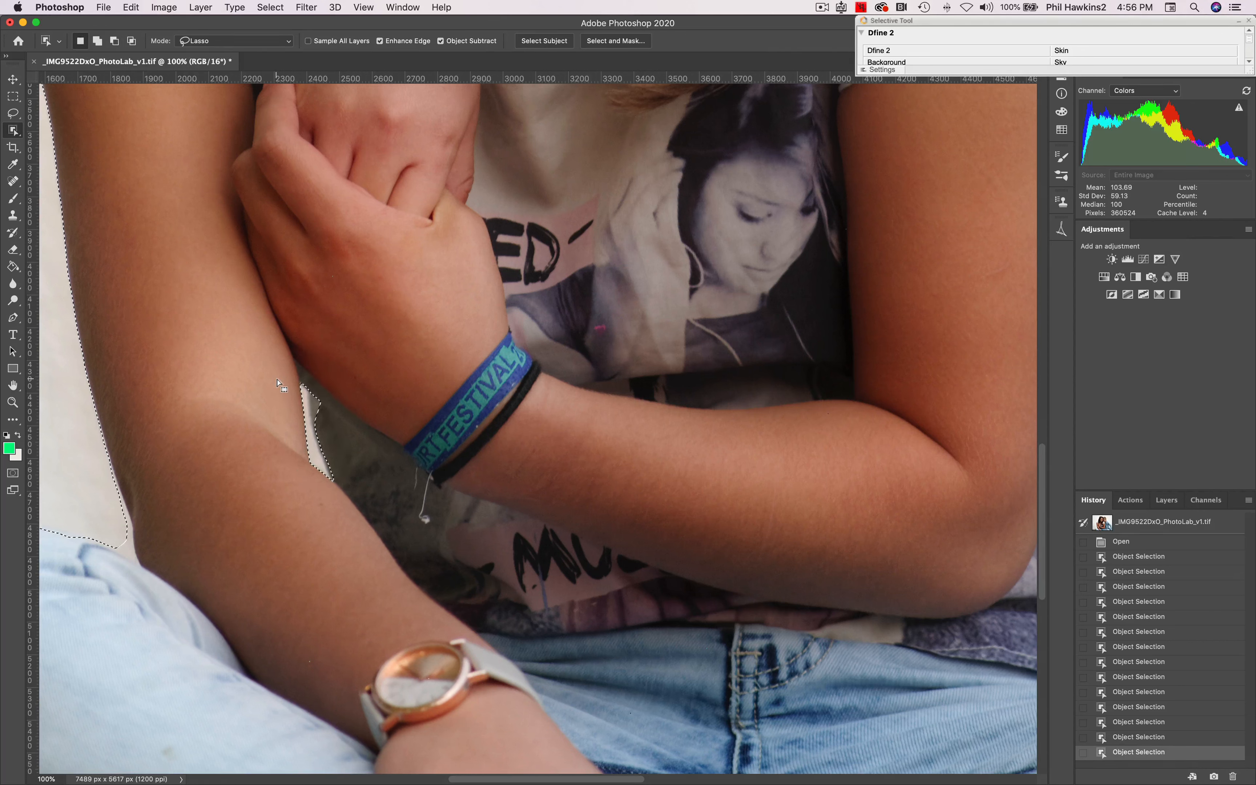
Refine the arm gap by adding back the shirt edge and subtracting the remaining wall along the inner arm
key(shift)
drag(332, 413, 291, 381)
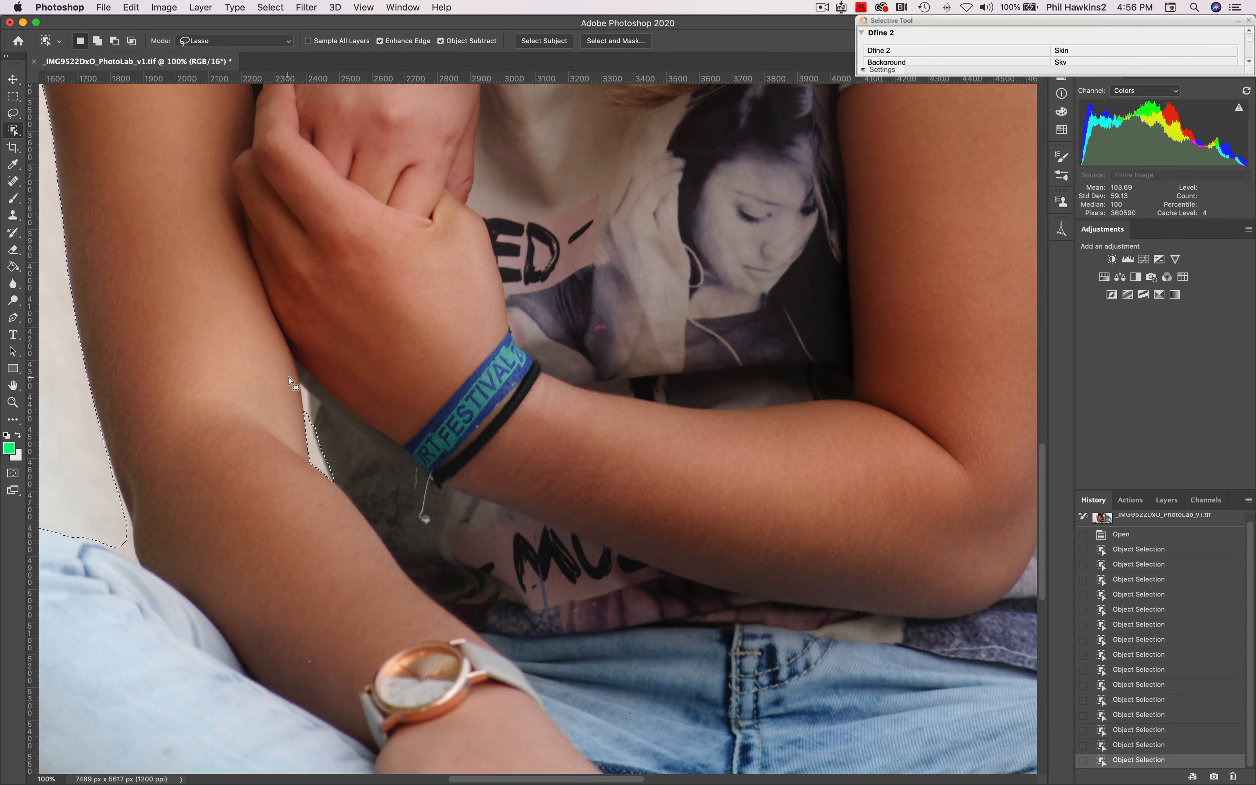
key(alt)
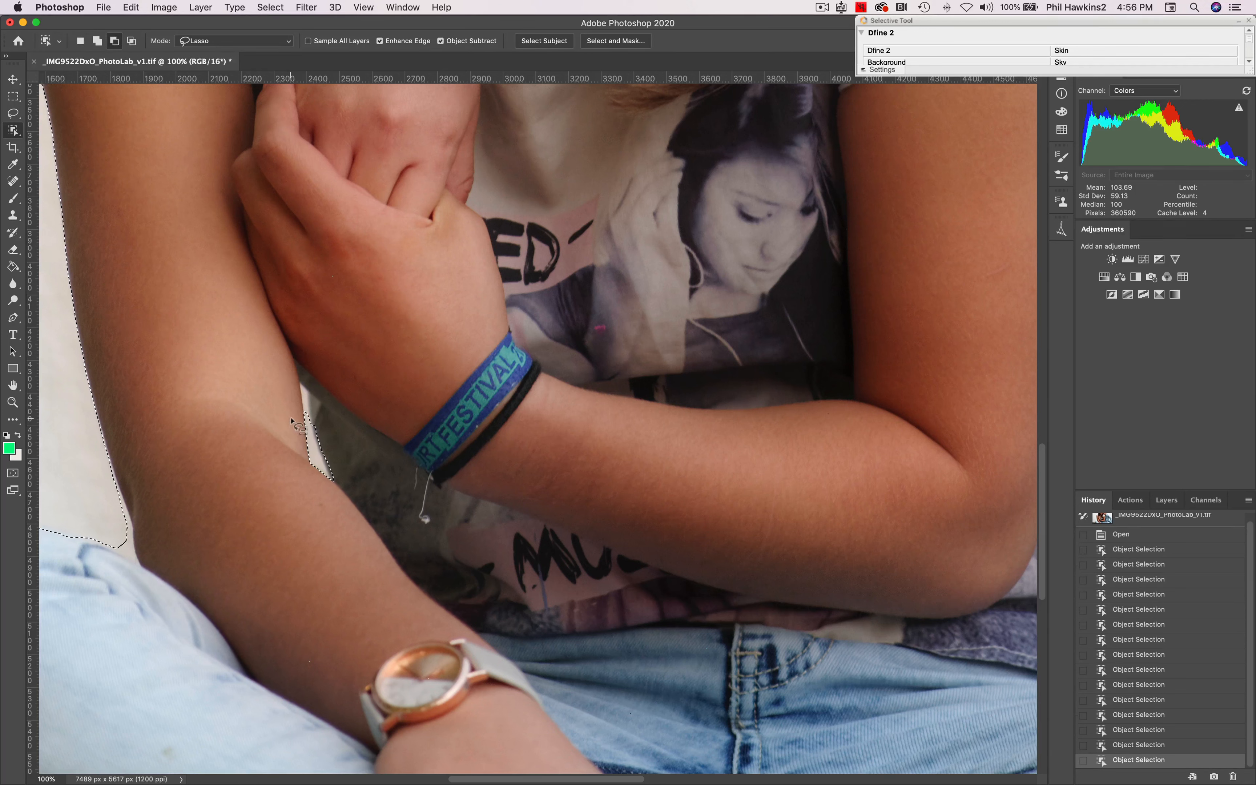
mouse_move(291, 418)
mouse_down()
mouse_move(310, 412)
mouse_move(305, 381)
mouse_move(297, 416)
mouse_up()
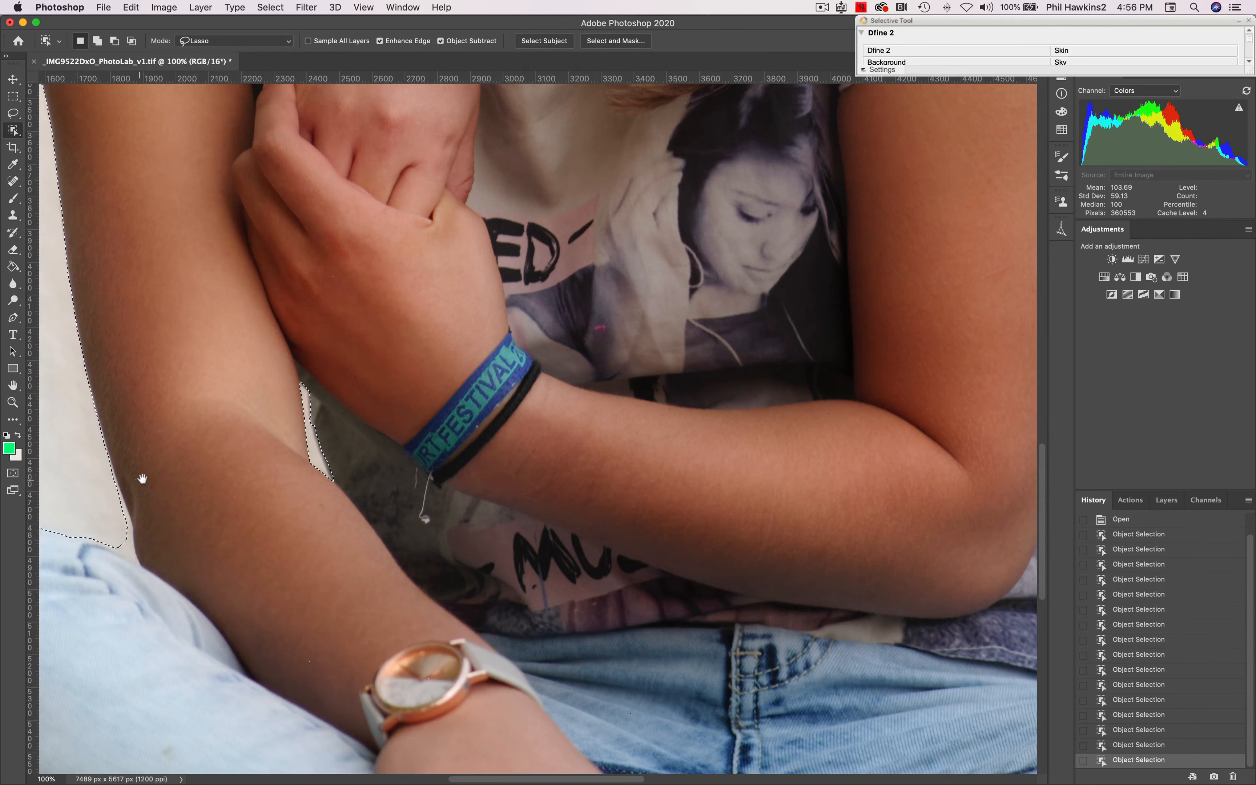
Subtract the wall between the girl's elbow and raised knee from the selection, and add back the clipped elbow edge
drag(140, 476, 390, 384)
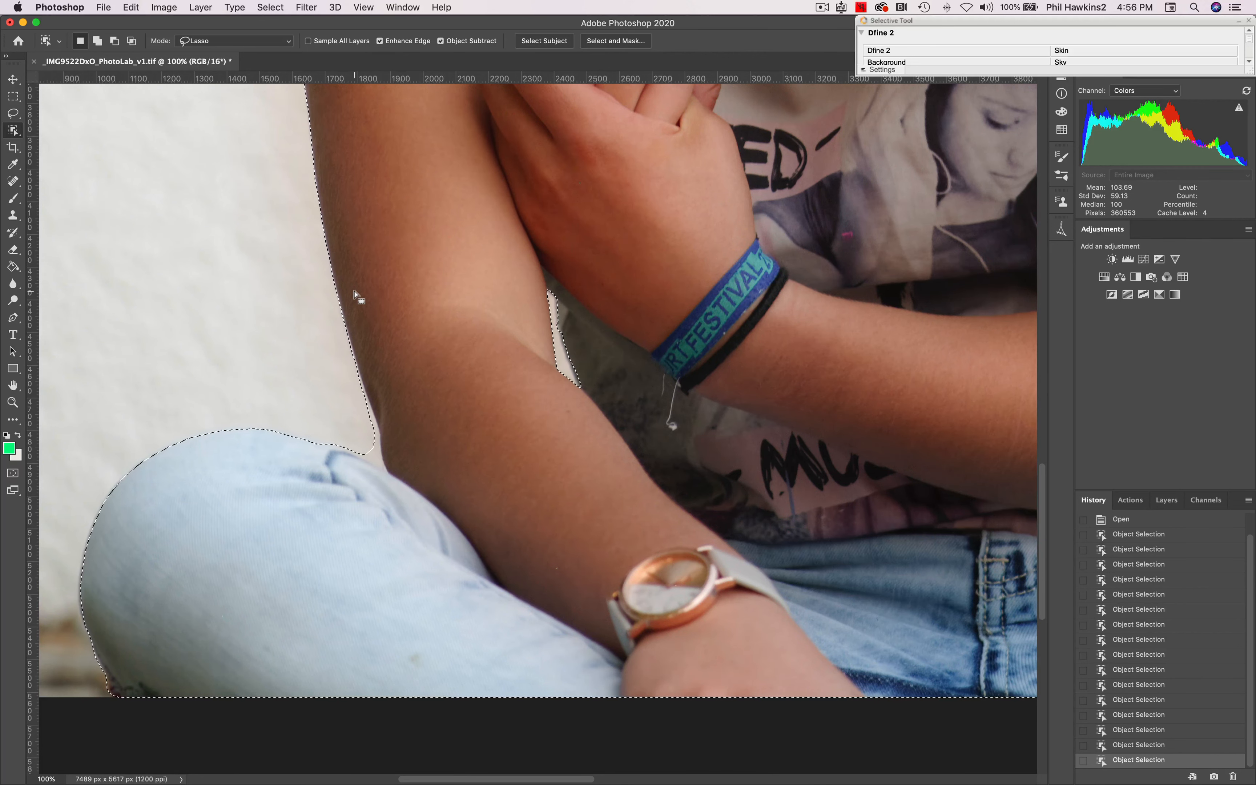
key(alt)
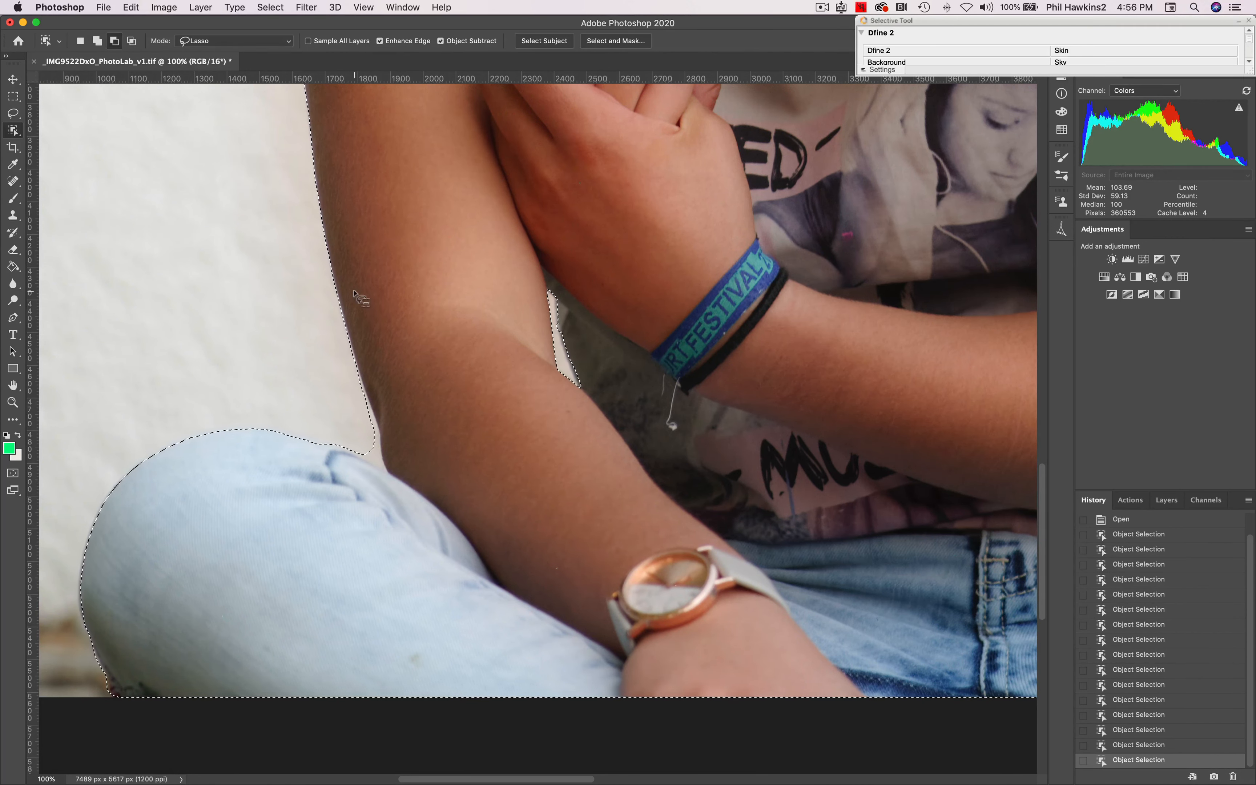
mouse_move(353, 303)
mouse_down()
mouse_move(403, 459)
mouse_move(395, 480)
mouse_up()
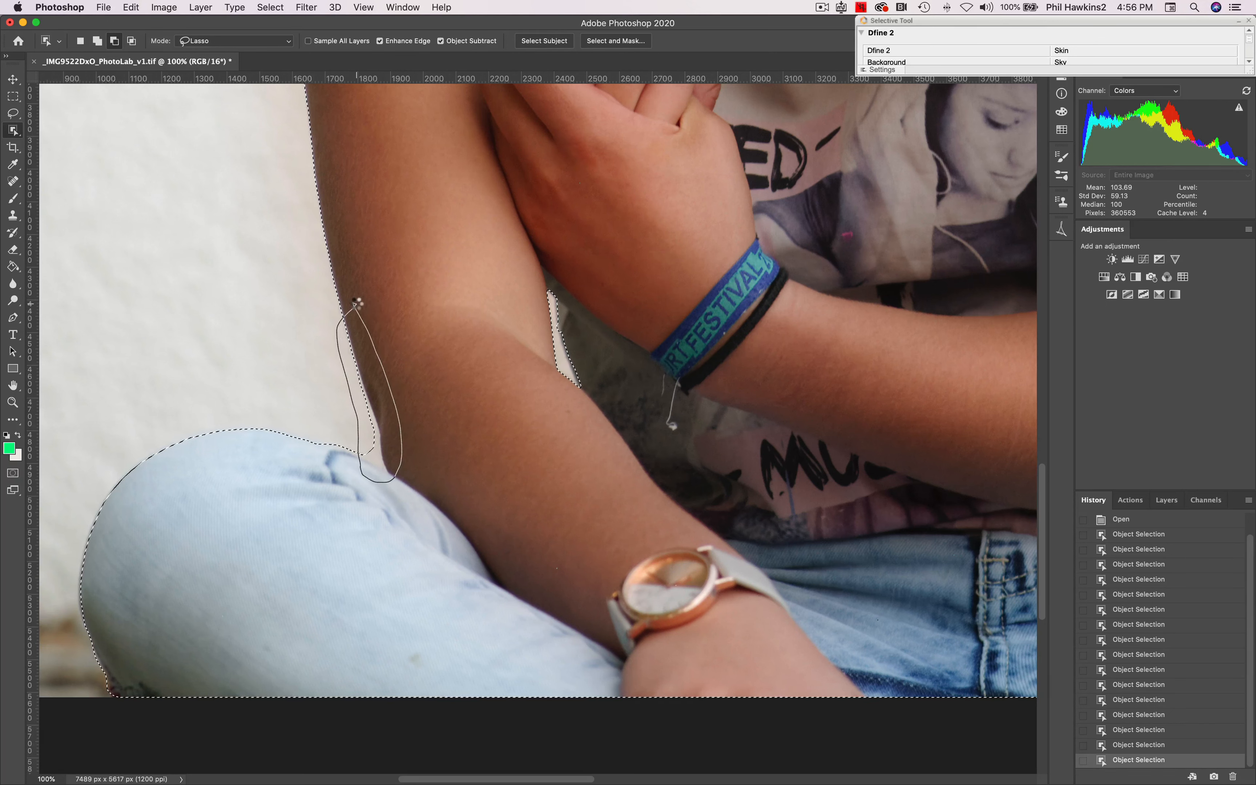
drag(353, 302, 356, 303)
key(shift)
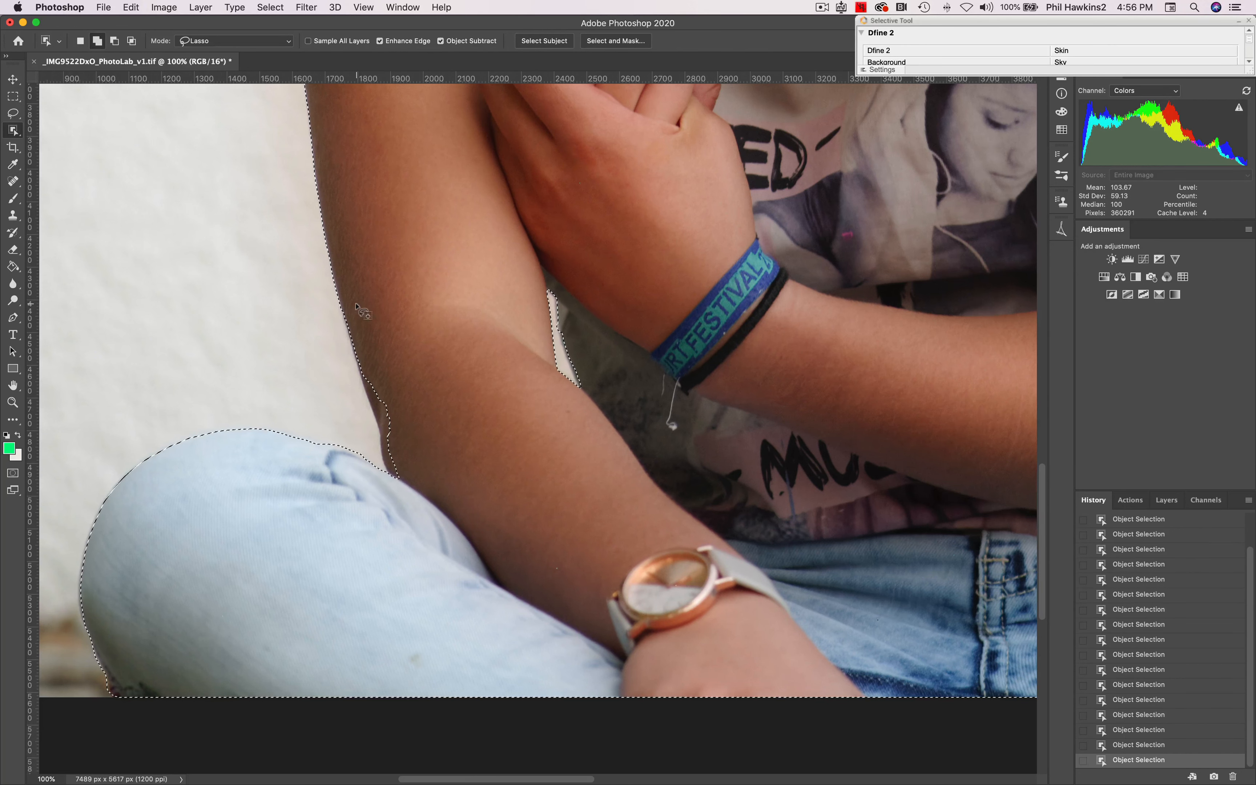
mouse_move(362, 325)
mouse_down()
mouse_move(406, 422)
mouse_move(409, 473)
mouse_move(407, 485)
mouse_move(370, 472)
mouse_up()
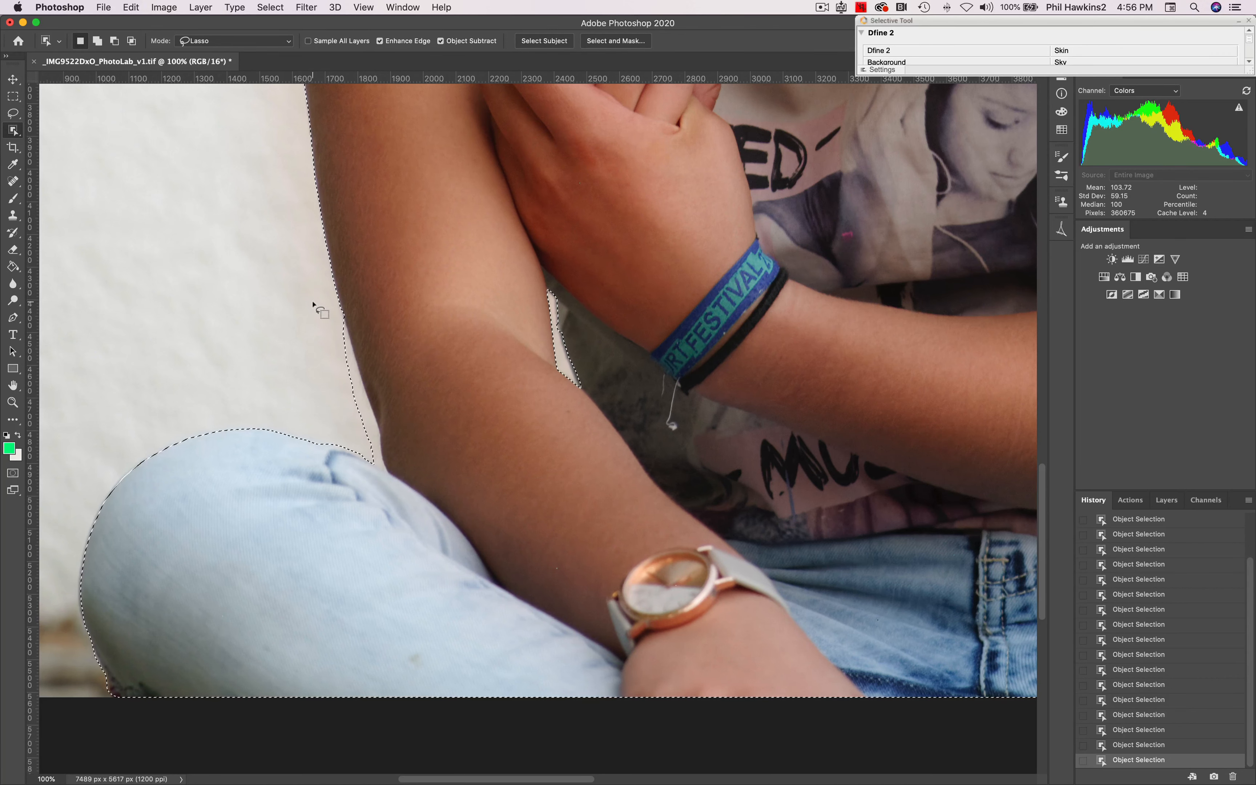
Subtract the leftover wall strip beside the girl's elbow with a wider lasso and fit the whole photo in view
key(alt)
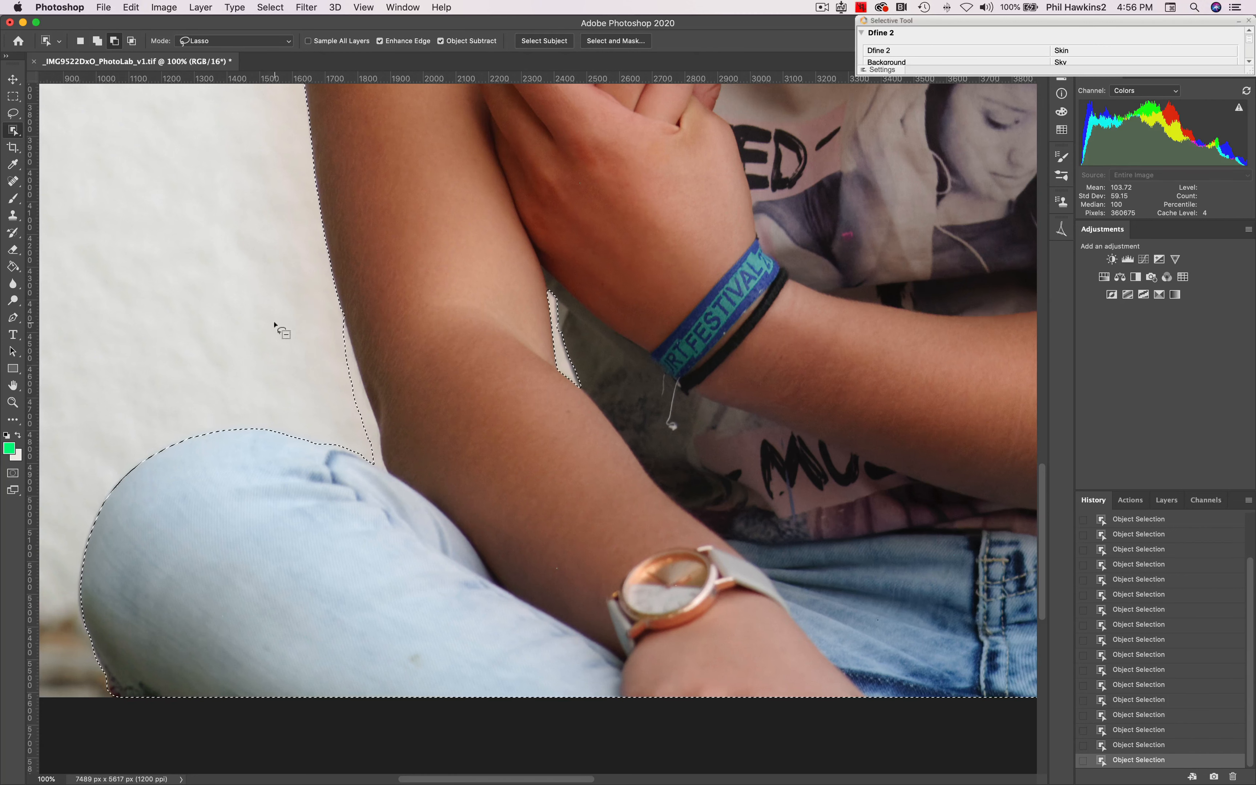
mouse_move(274, 323)
mouse_down()
mouse_move(326, 314)
mouse_move(387, 327)
mouse_move(413, 418)
mouse_move(411, 492)
mouse_move(306, 479)
mouse_up()
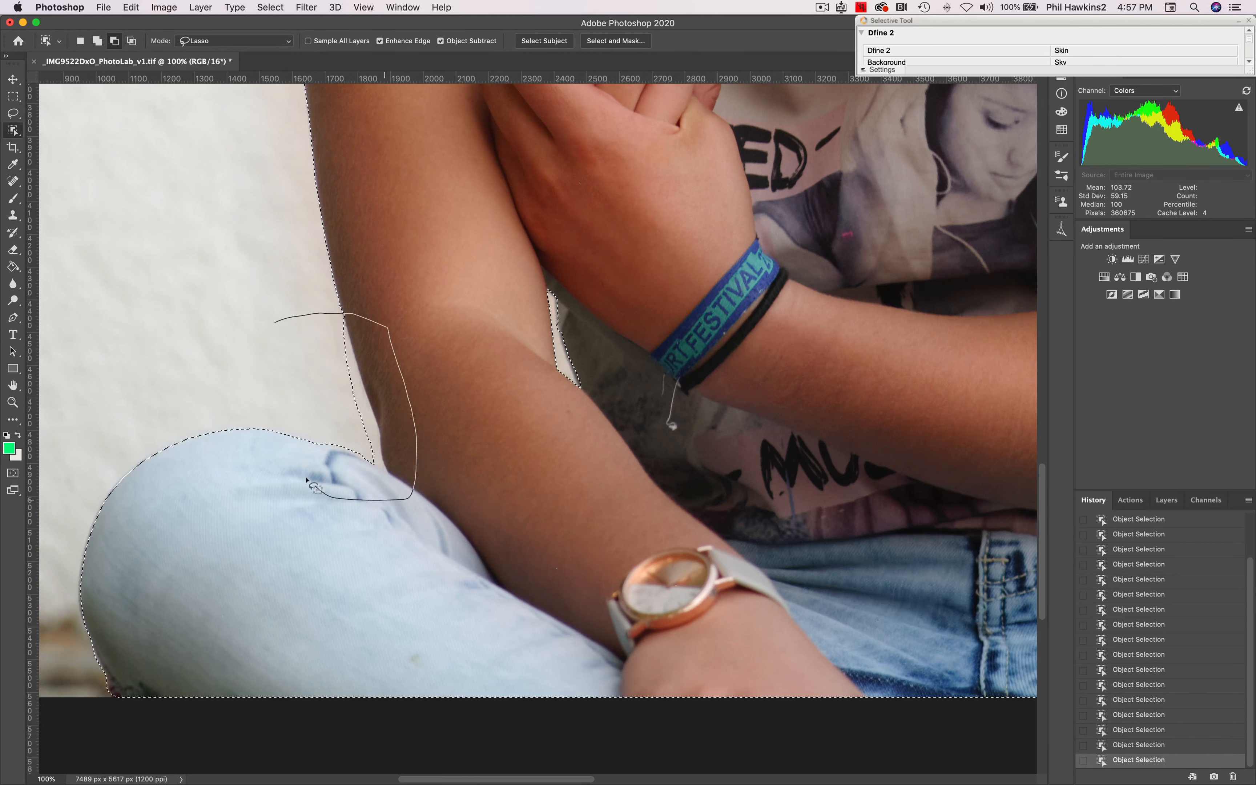
drag(286, 370, 287, 315)
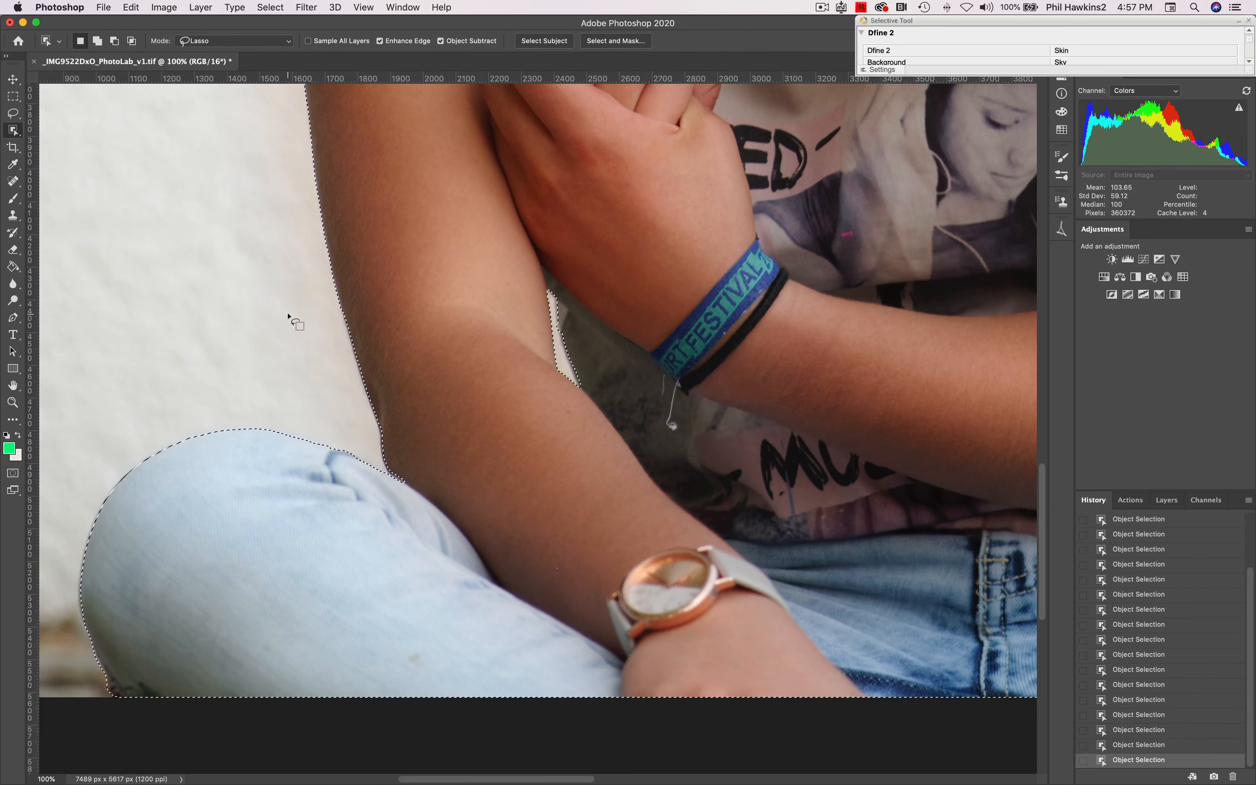
key(super+0)
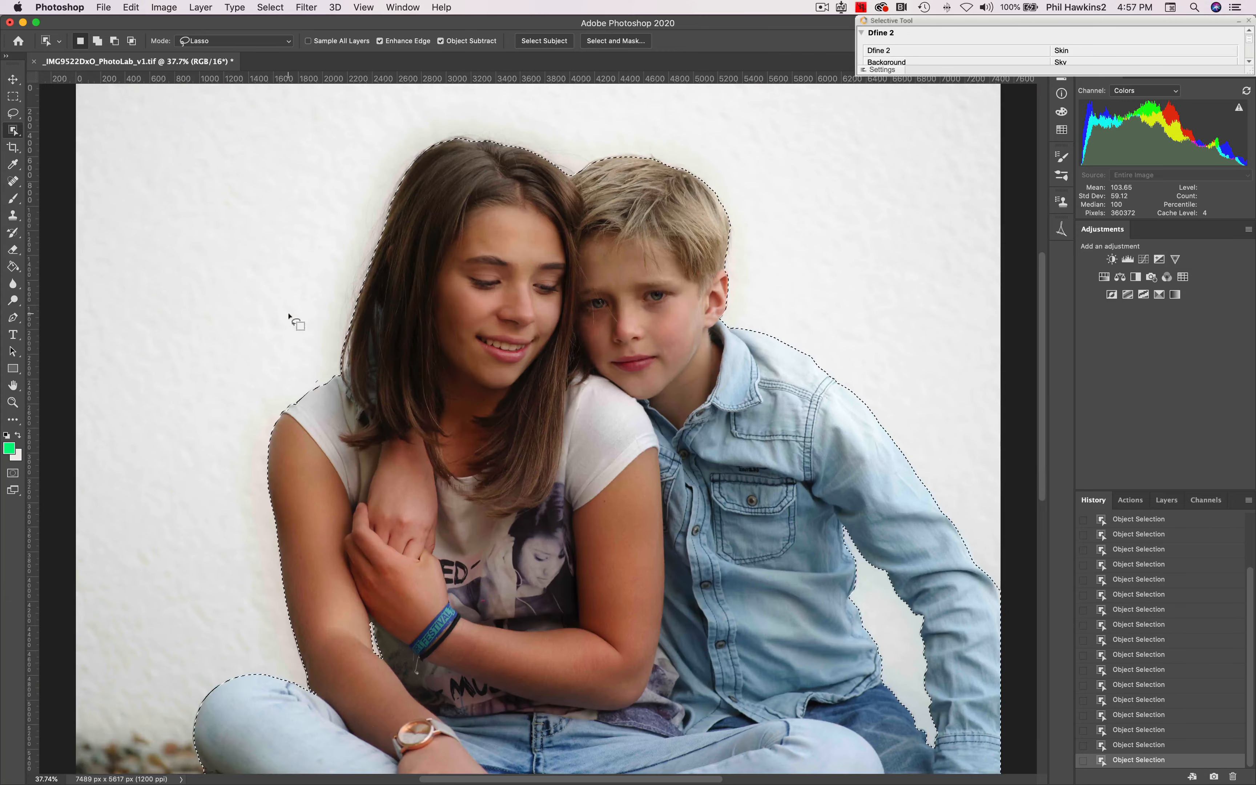